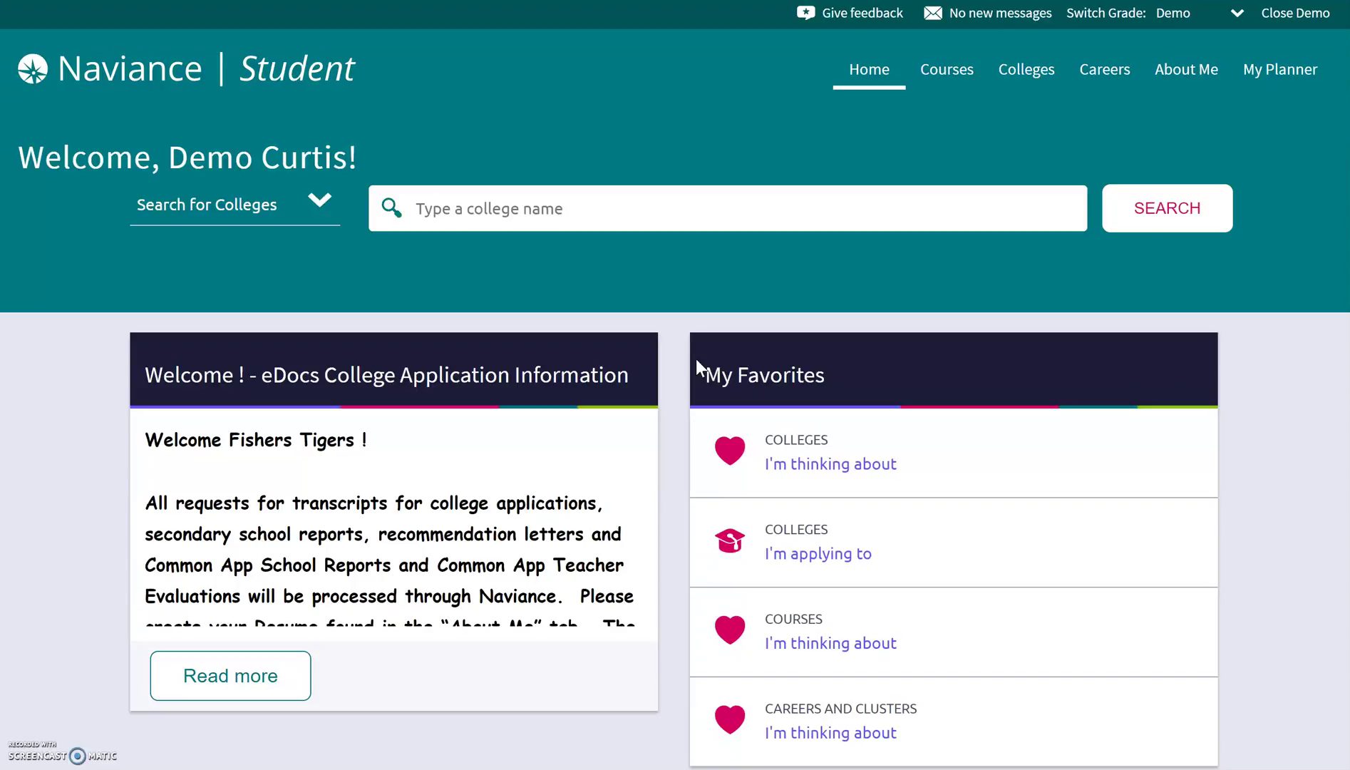
# Step: Open the Do What You Are assessment from the student's own assessments
pyautogui.click(1160, 81)
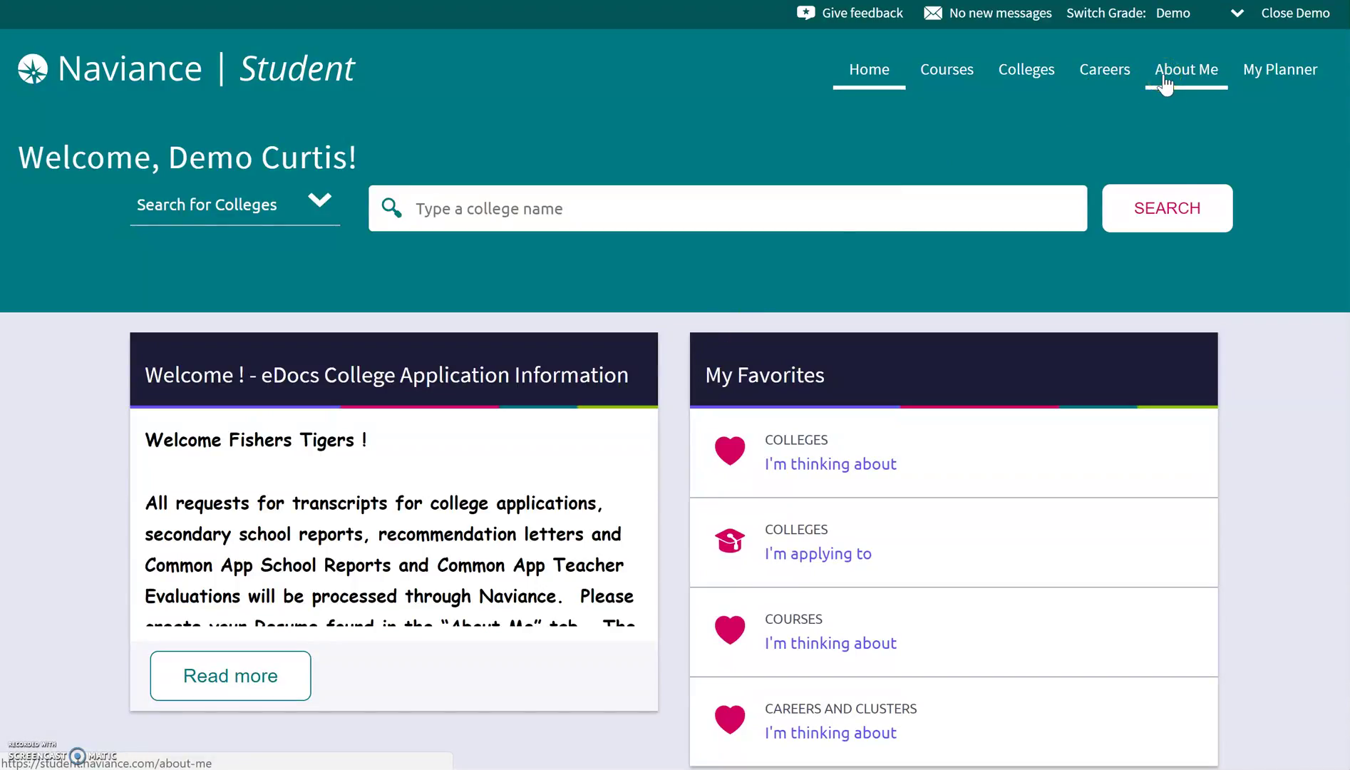
pyautogui.rightClick(1164, 81)
pyautogui.press('Escape')
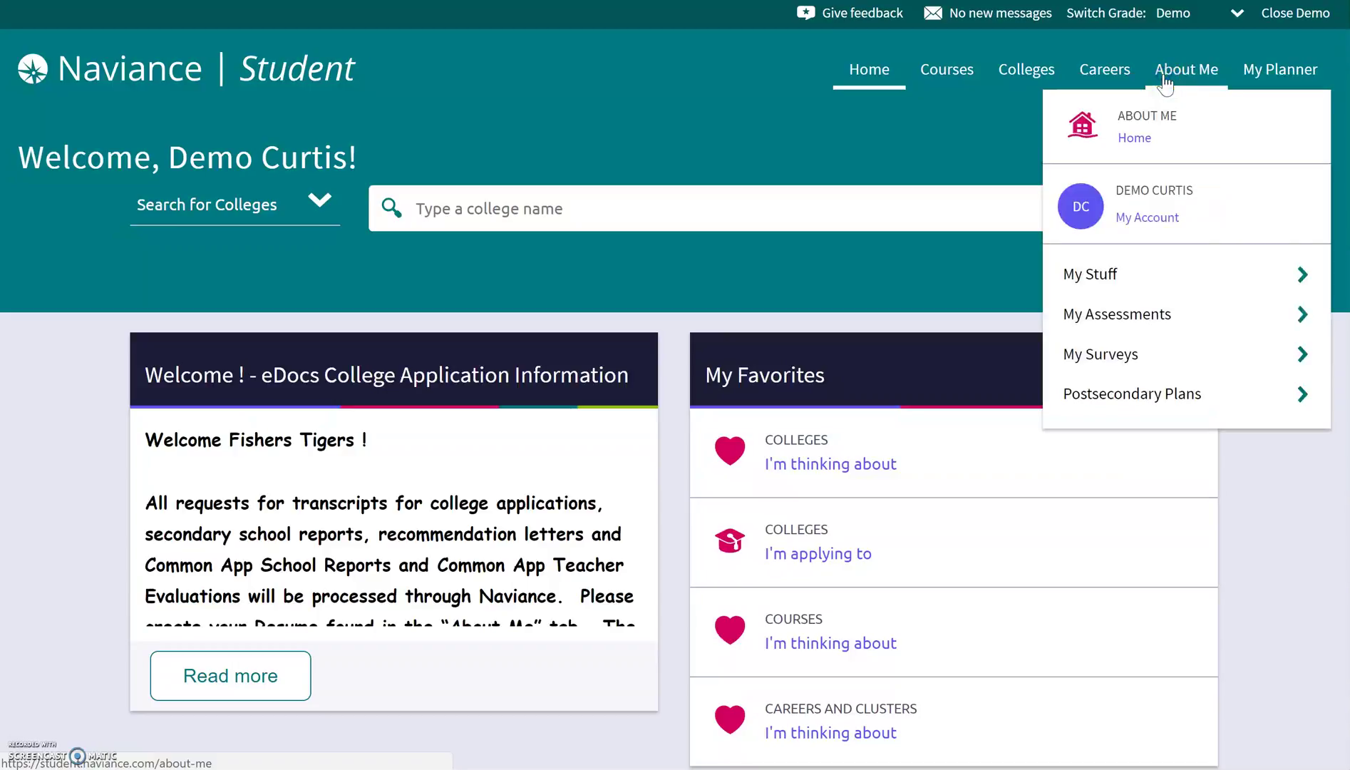
pyautogui.click(1121, 322)
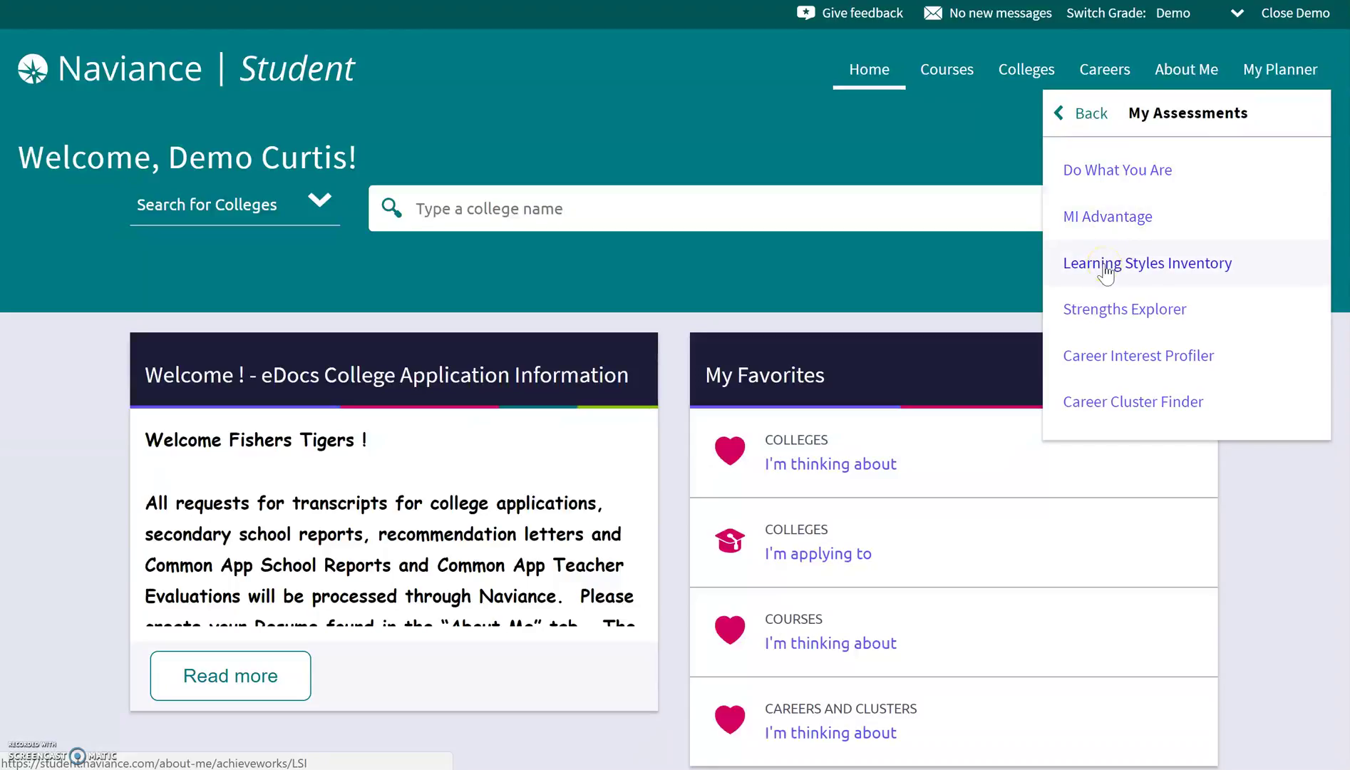
pyautogui.click(1102, 171)
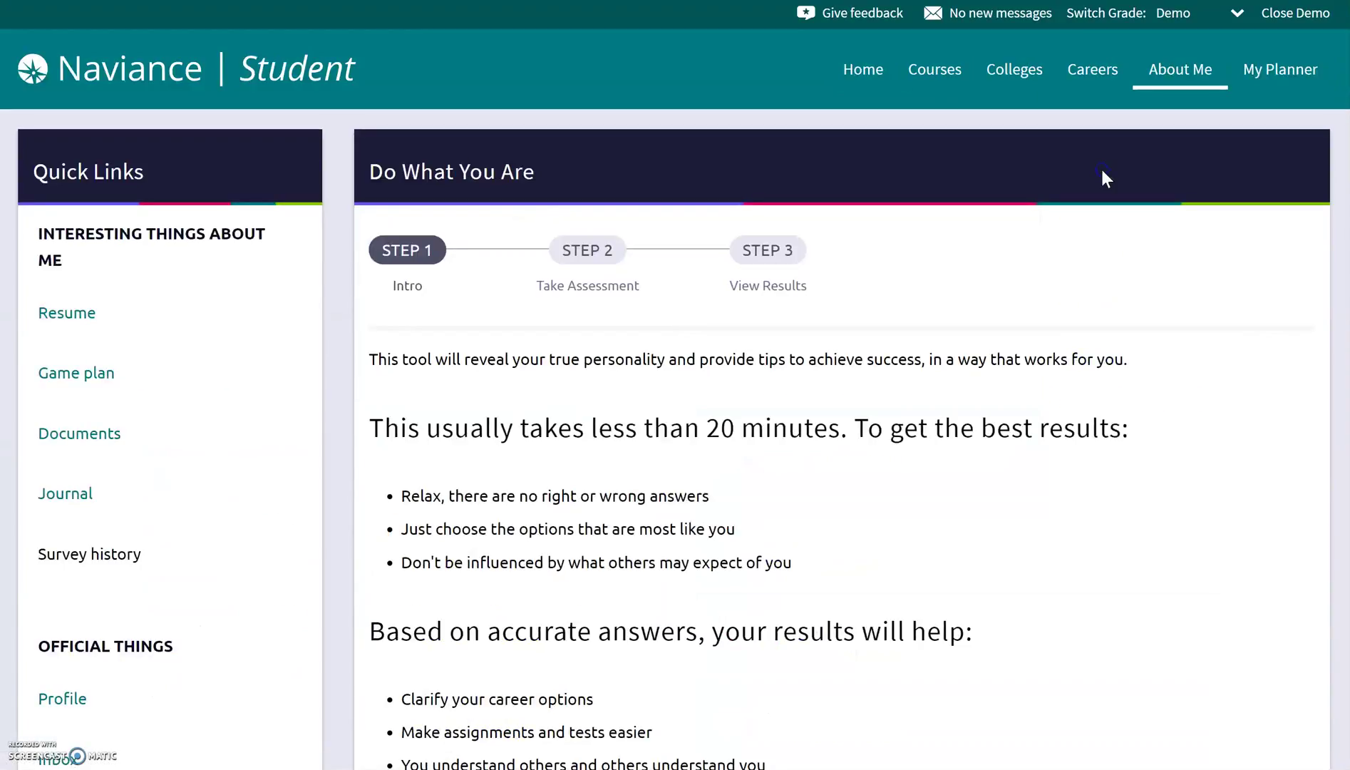
# Step: Read through the Do What You Are introduction and continue to the assessment questions
pyautogui.click(923, 342)
pyautogui.scroll(-2, 924, 341)
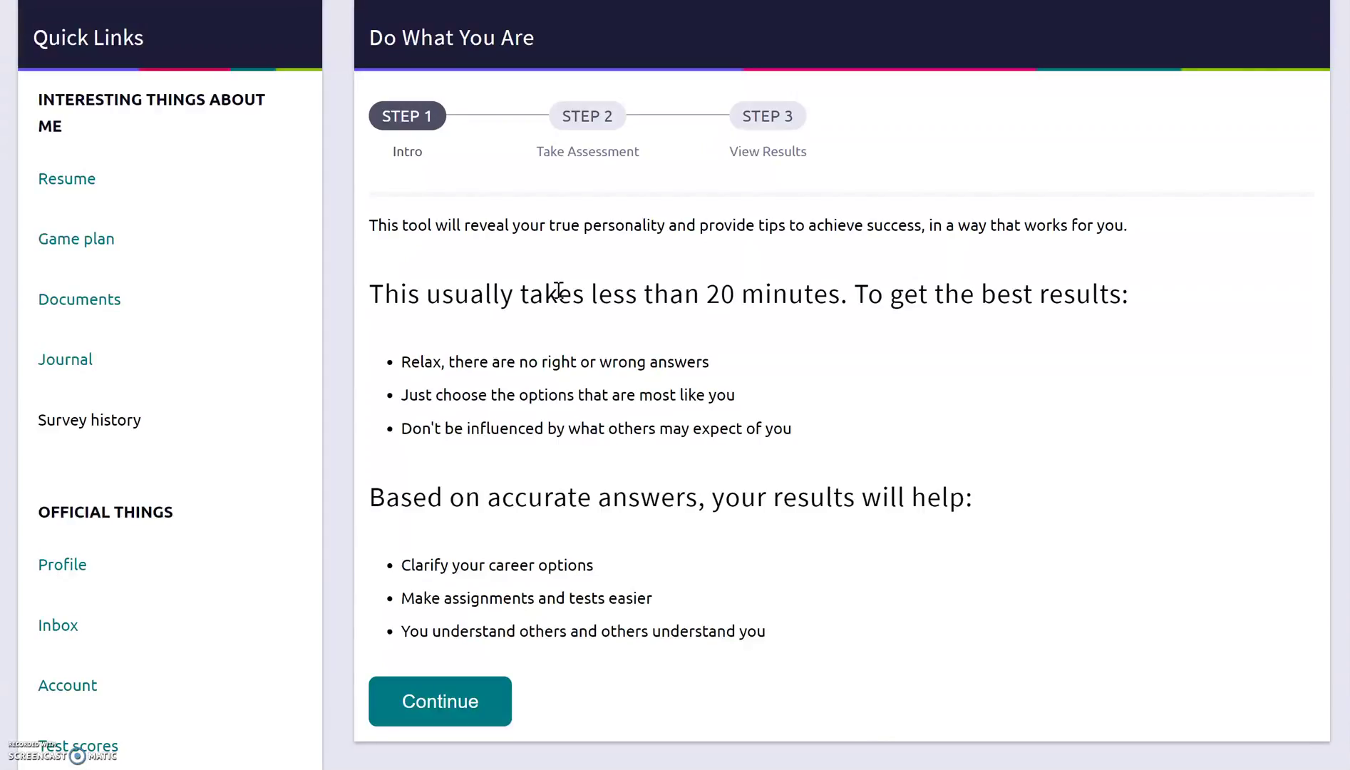
pyautogui.scroll(1, 530, 413)
pyautogui.scroll(-1, 534, 413)
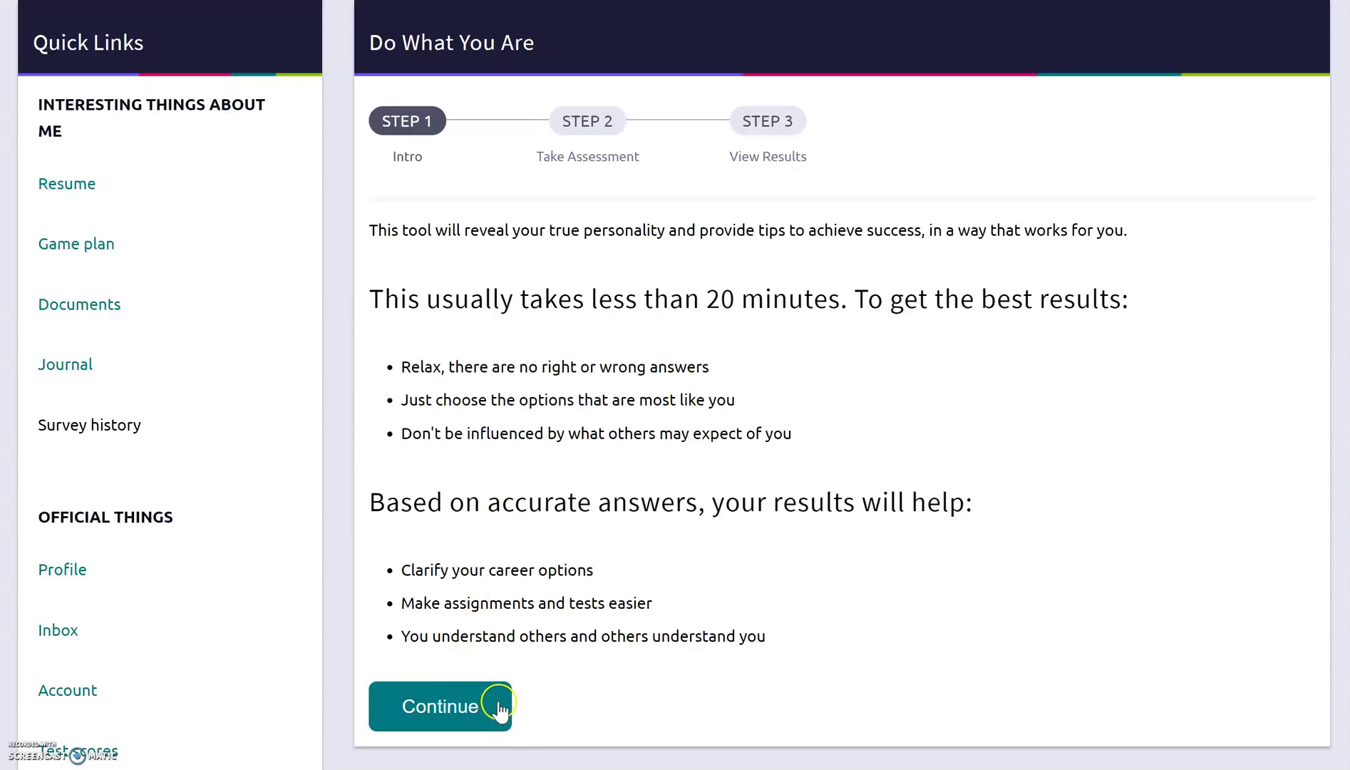
pyautogui.click(472, 709)
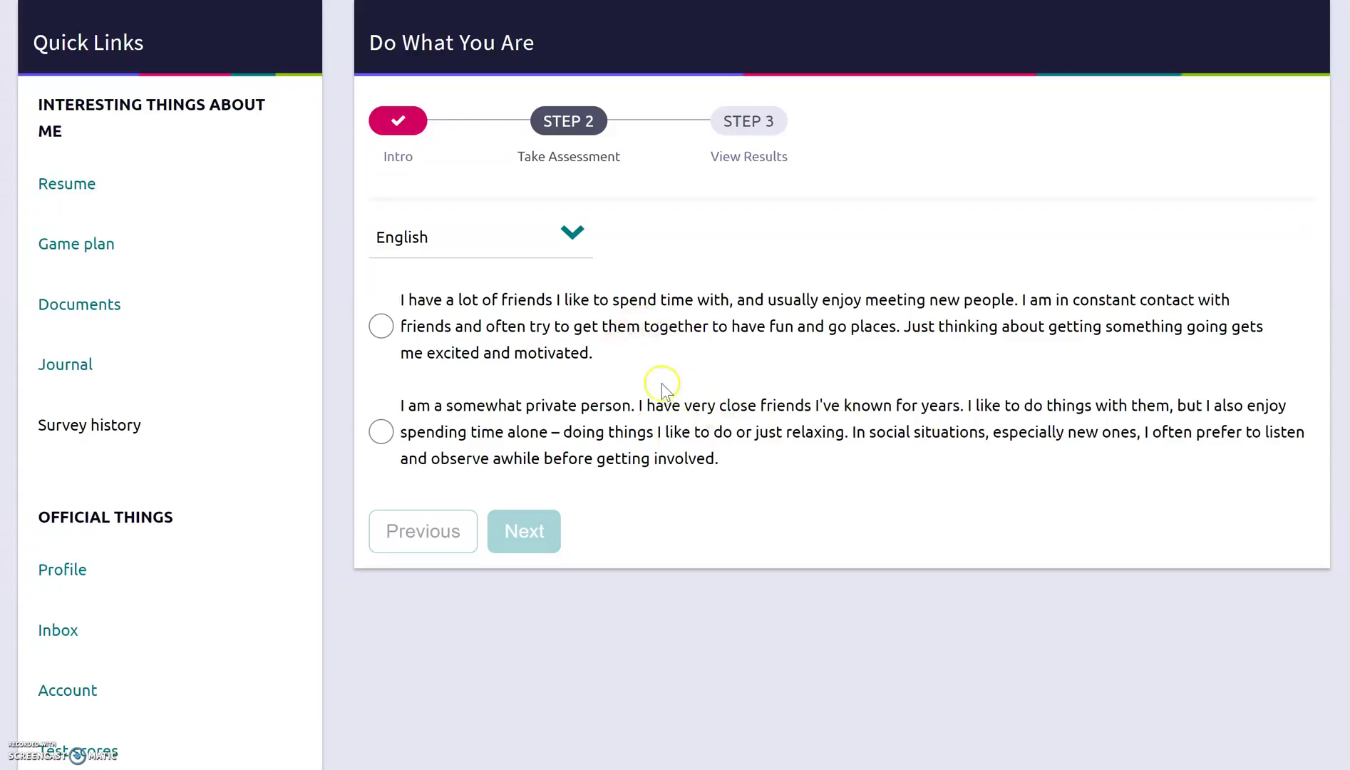
# Step: Answer the first four questions with the somewhat private person, social lunch, calm or distant outside, and waiting for others to start conversations statements
pyautogui.click(385, 435)
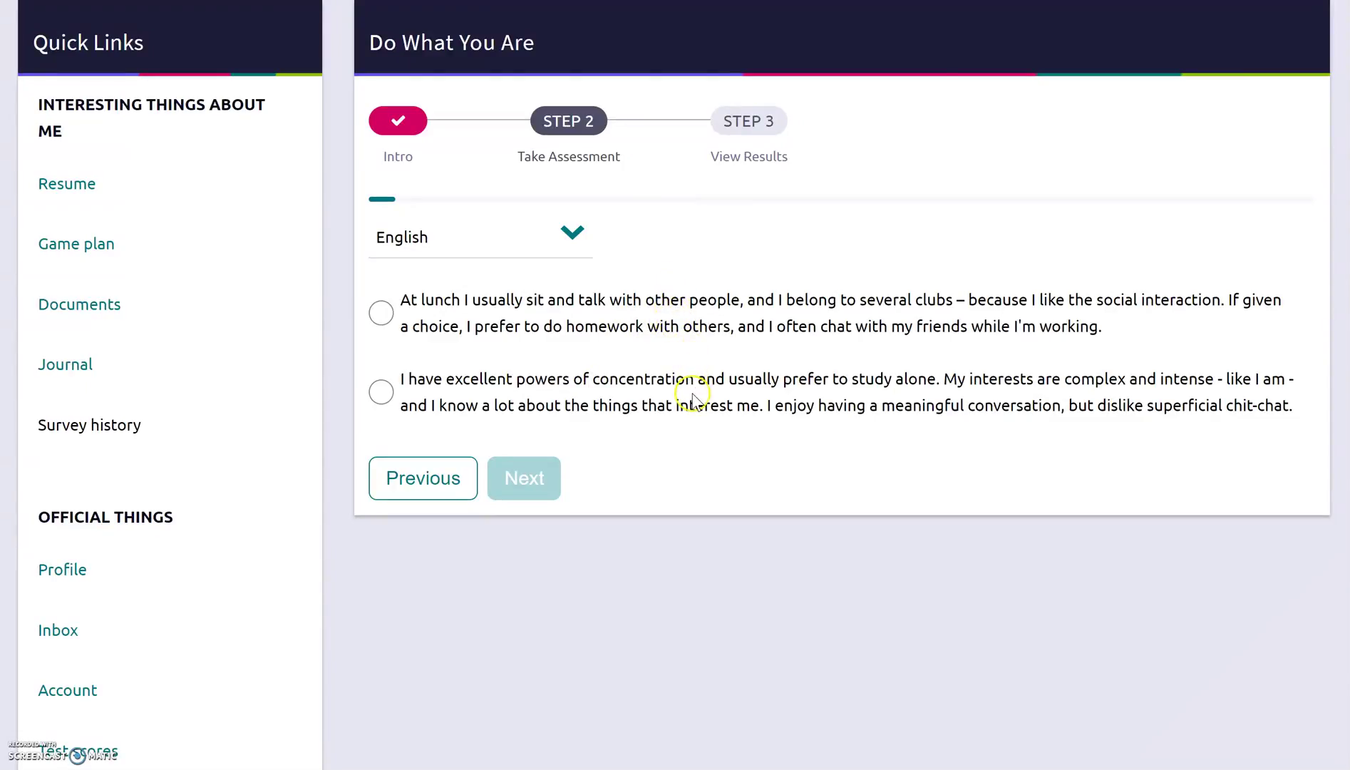
pyautogui.click(380, 312)
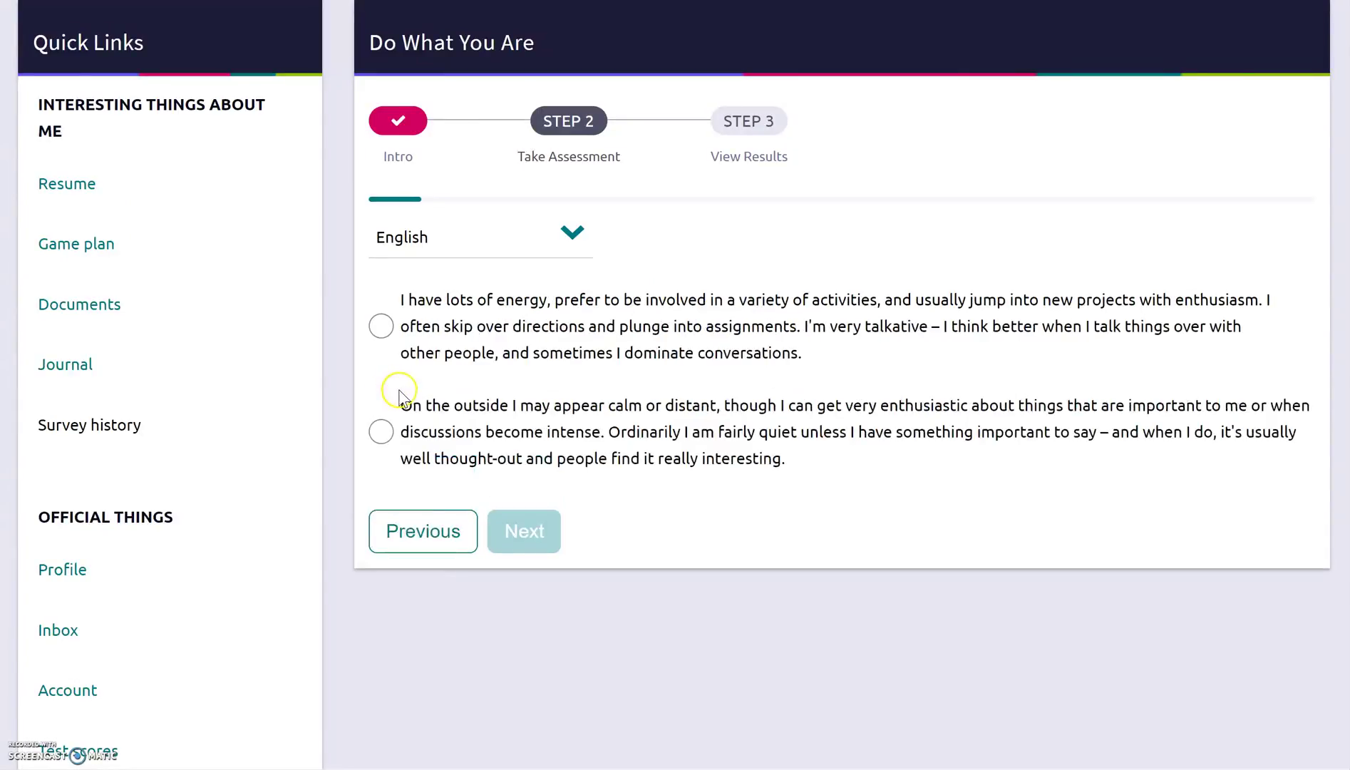
pyautogui.click(384, 432)
pyautogui.click(382, 352)
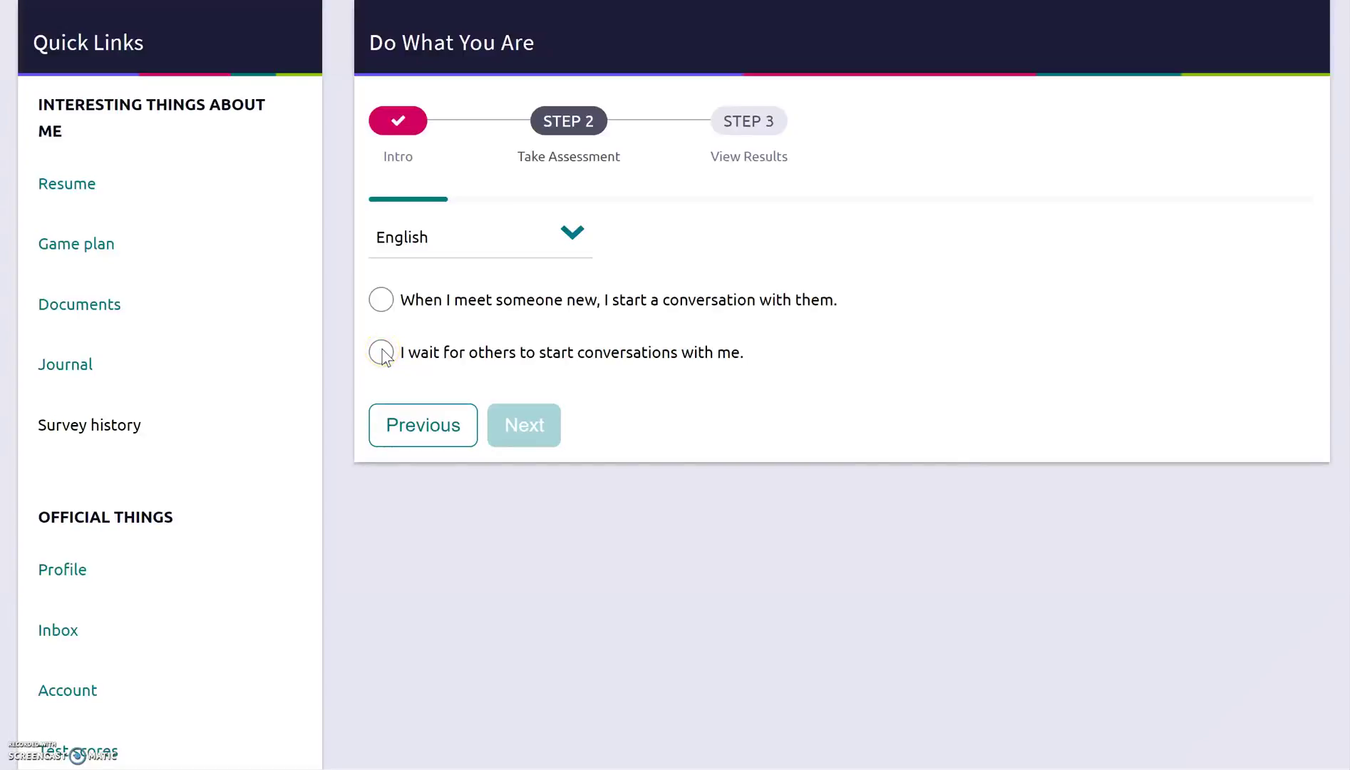
pyautogui.click(382, 352)
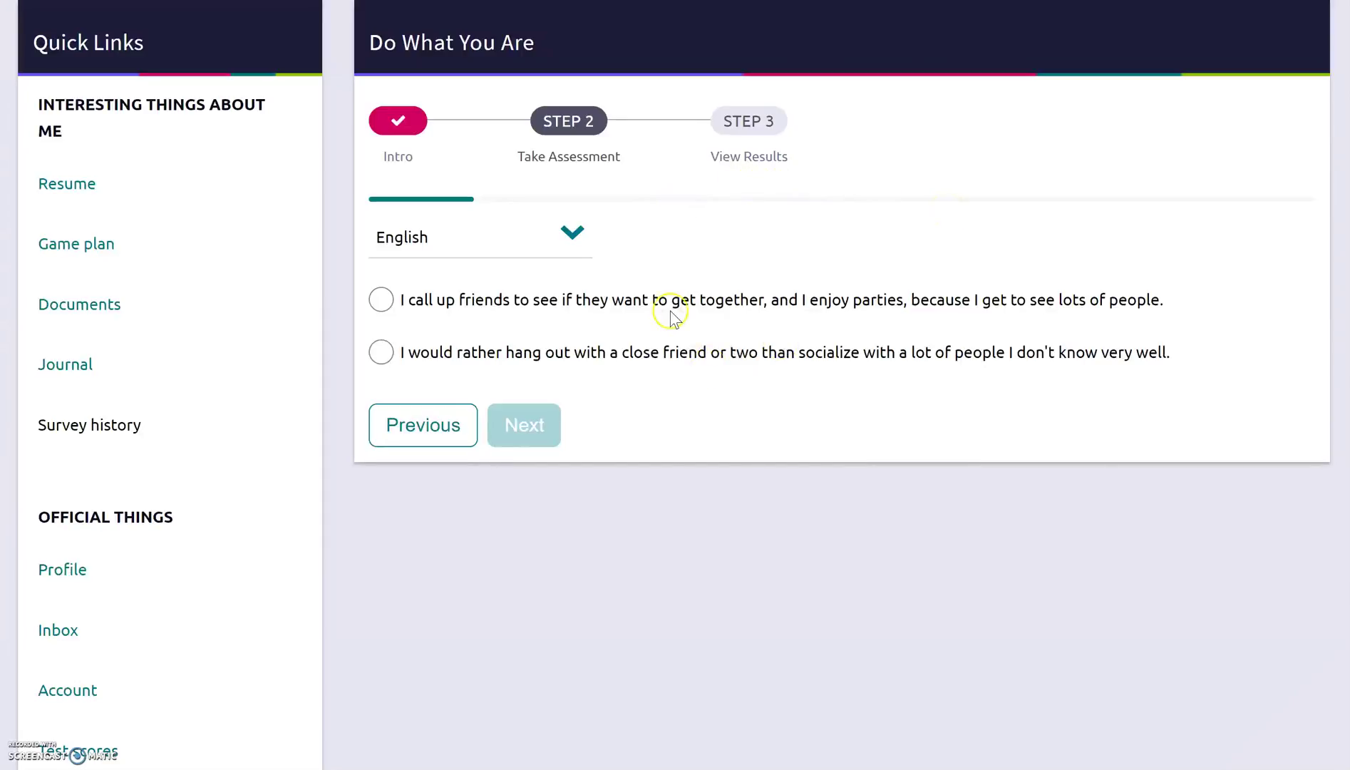
# Step: Go back to the lunch question, change its answer to the excellent powers of concentration statement, and return to the fifth question
pyautogui.click(428, 436)
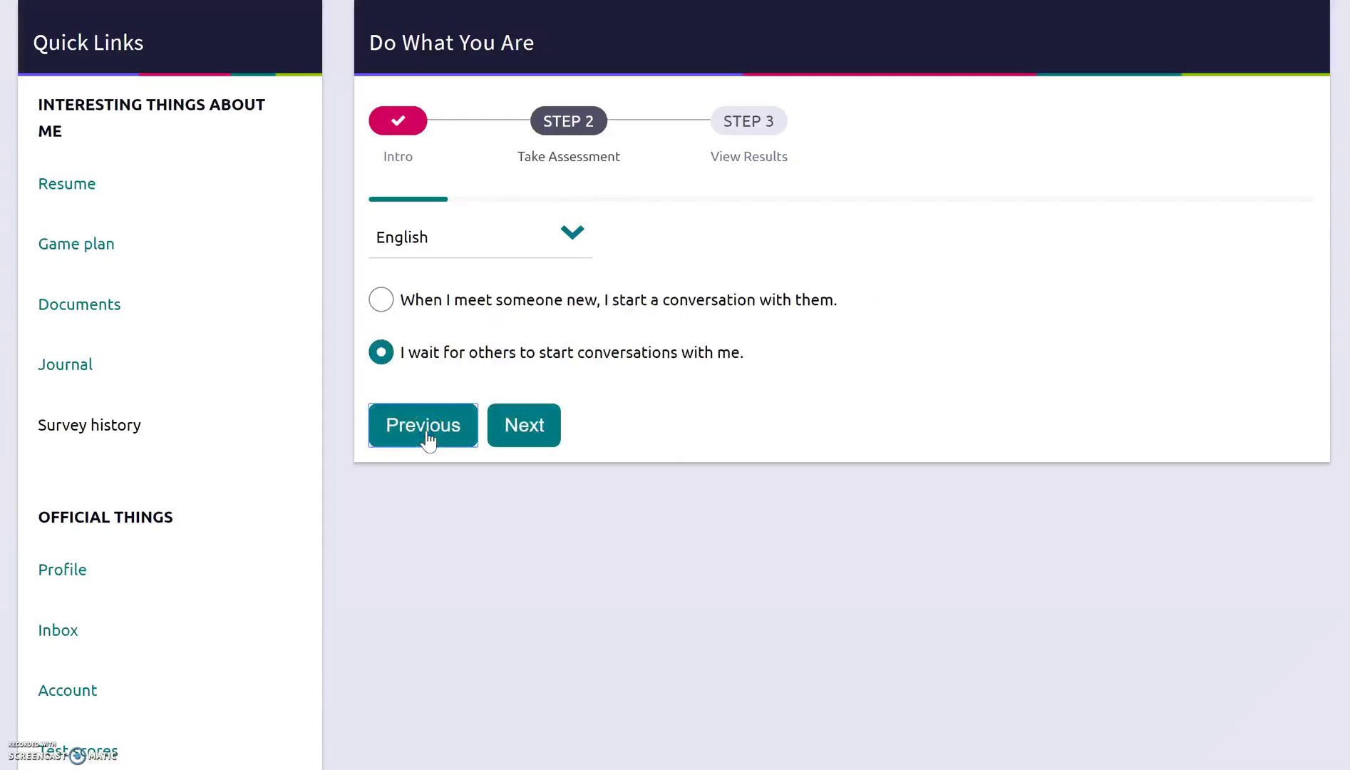
pyautogui.click(428, 440)
pyautogui.click(443, 529)
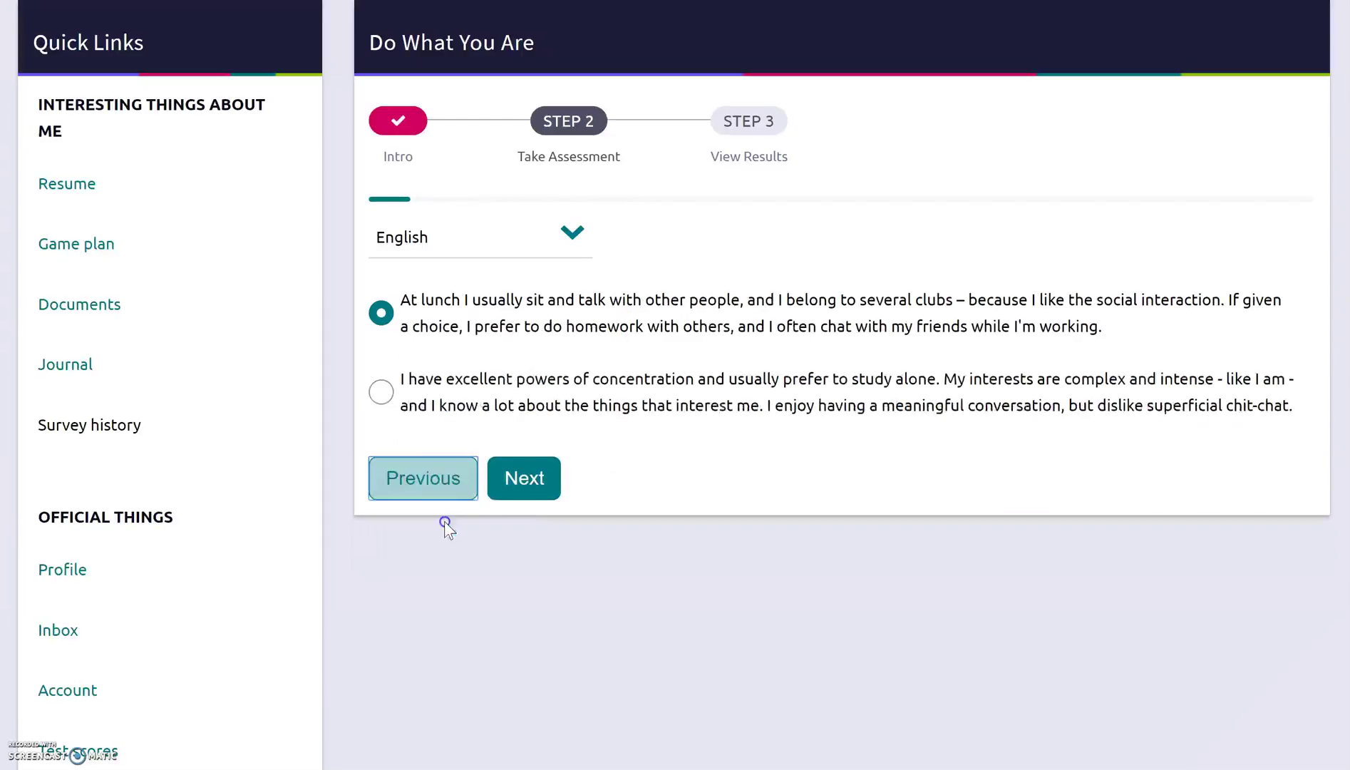
pyautogui.click(380, 391)
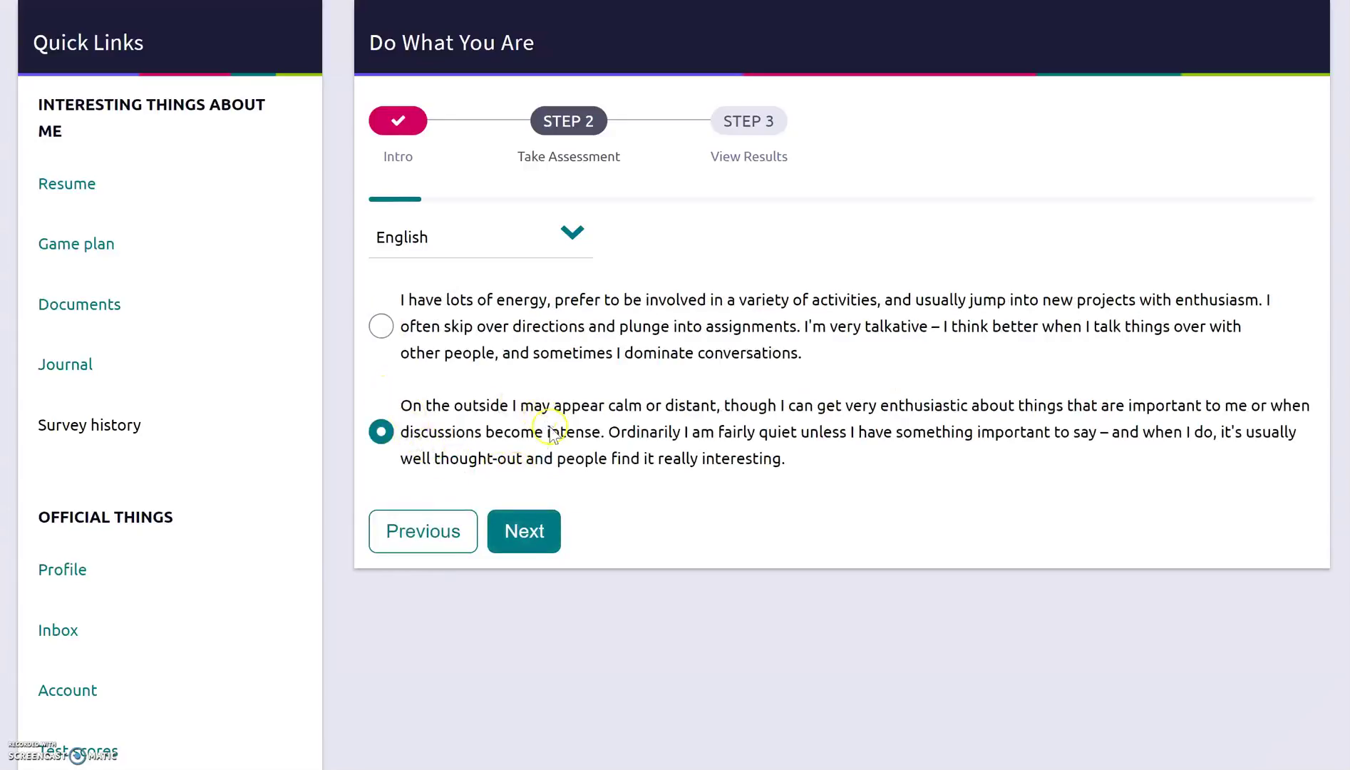
pyautogui.click(546, 531)
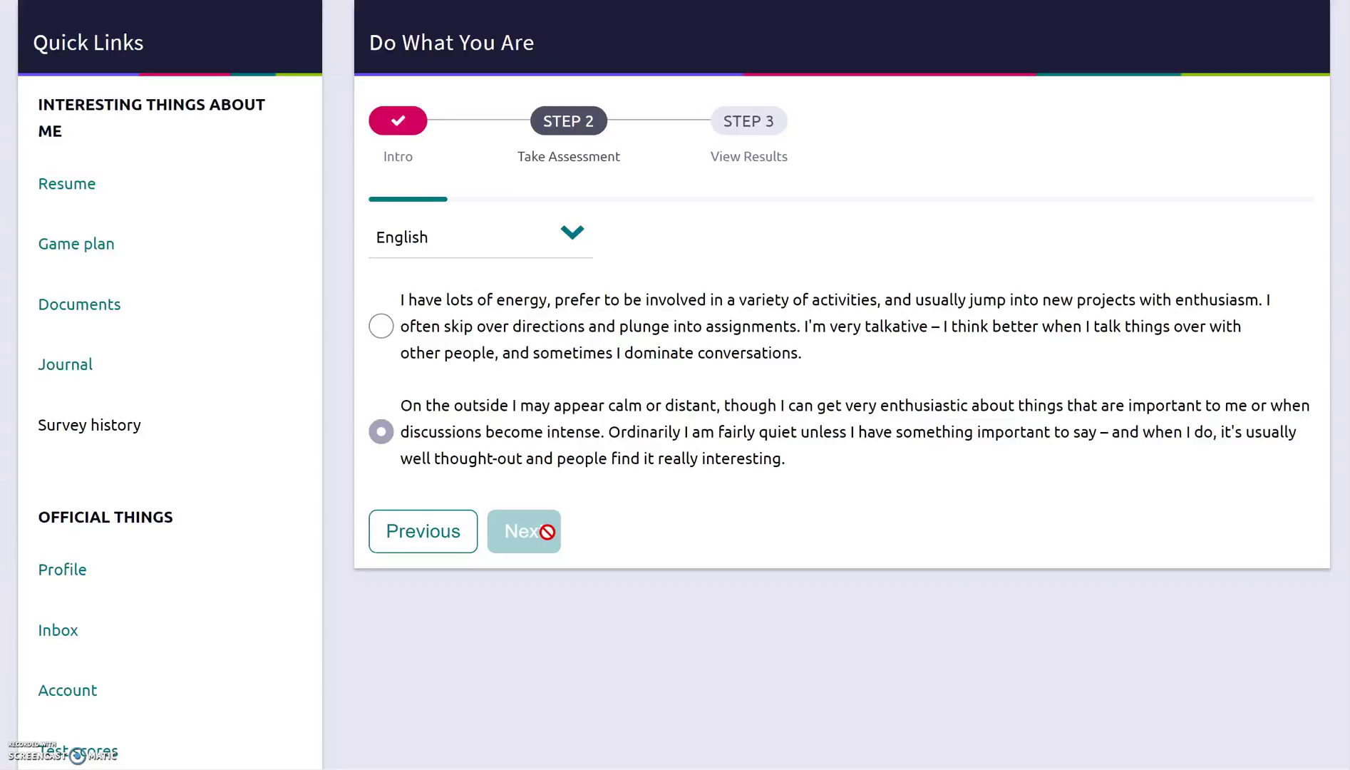
pyautogui.click(525, 425)
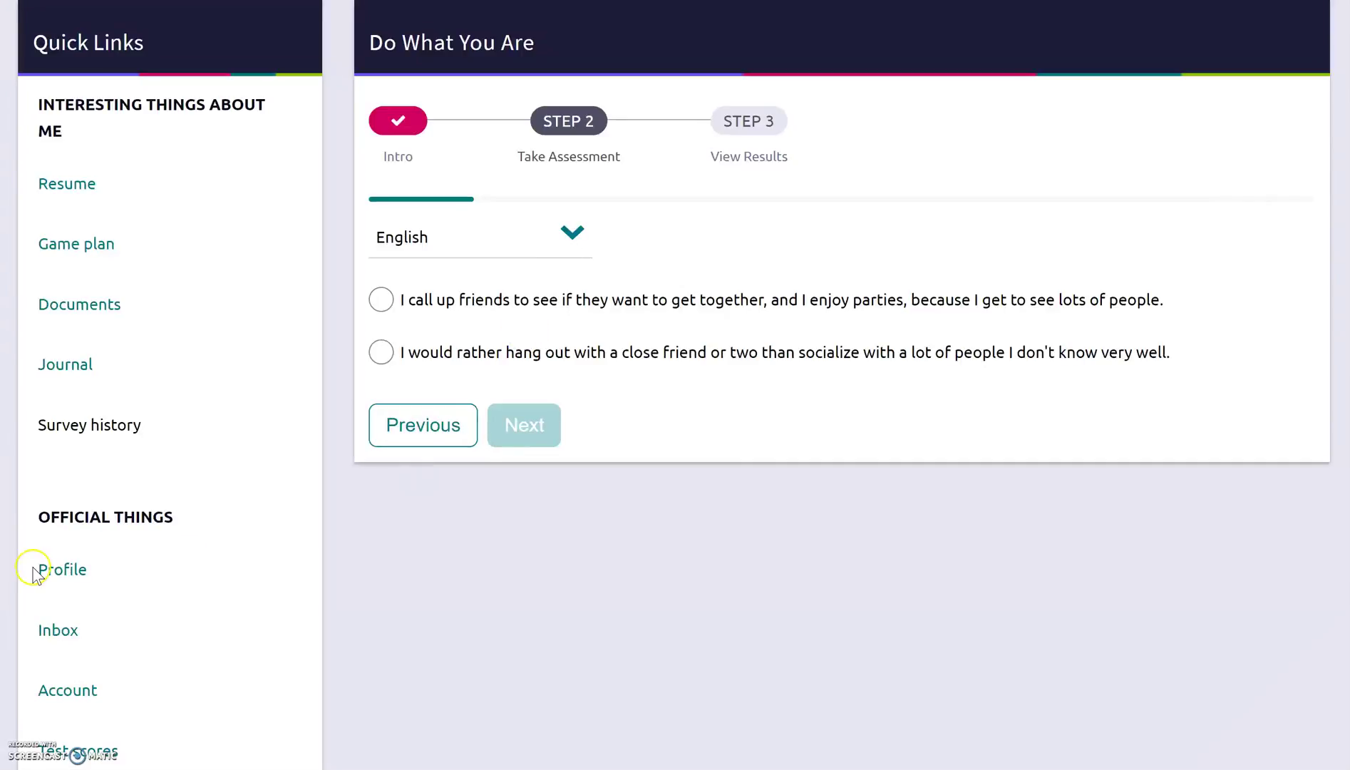
# Step: Examine the career cluster descriptions and their 1 to 5 interest scales in the Rate Career Clusters part, including the Marketing, Sales and Service paths
pyautogui.click(44, 739)
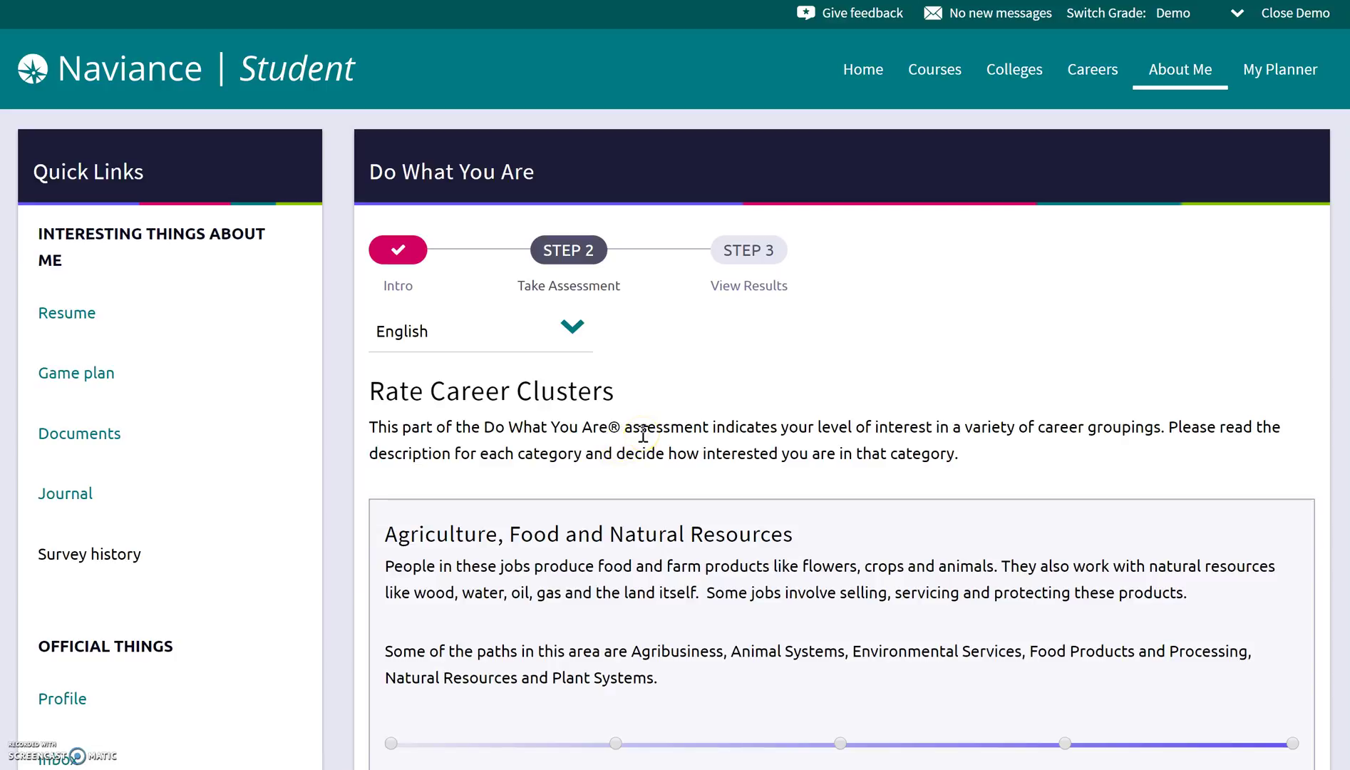
pyautogui.scroll(-2, 642, 433)
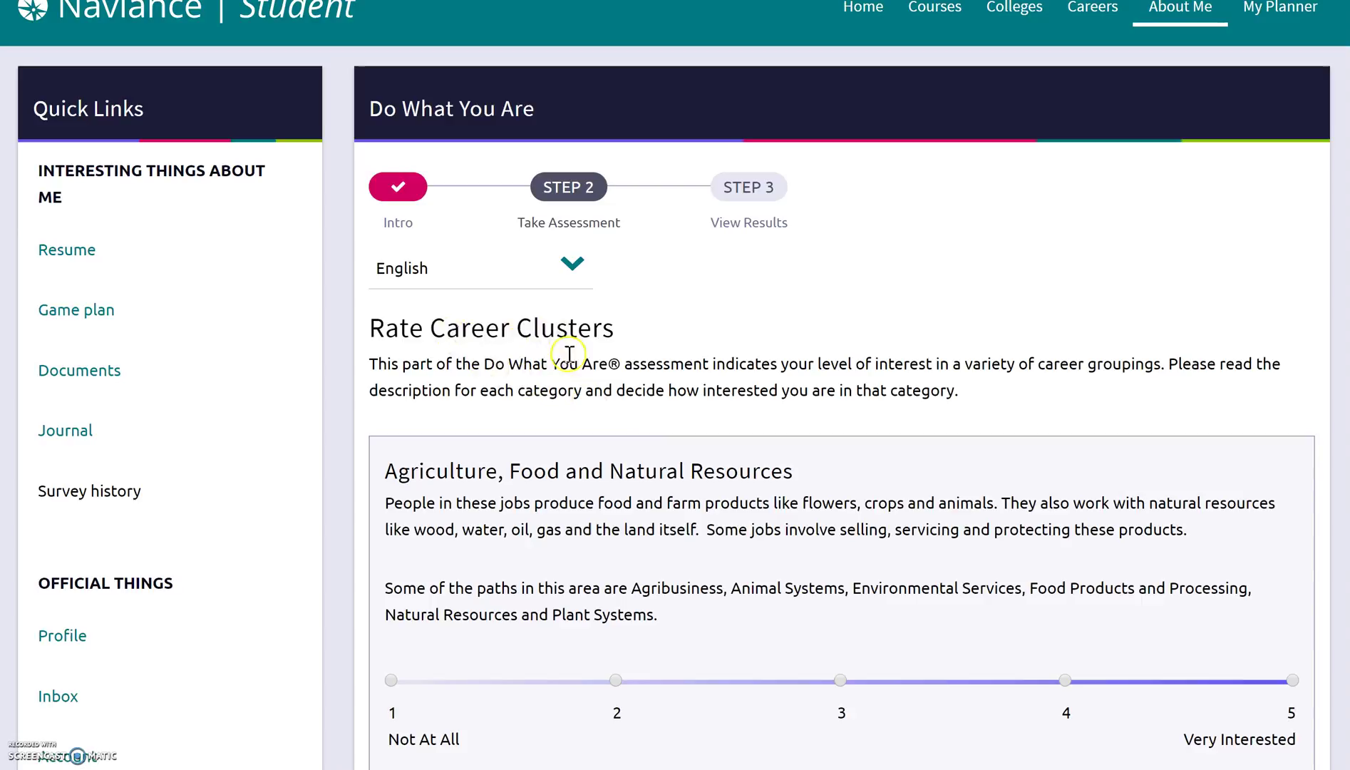
pyautogui.scroll(-1, 634, 444)
pyautogui.scroll(-3, 636, 448)
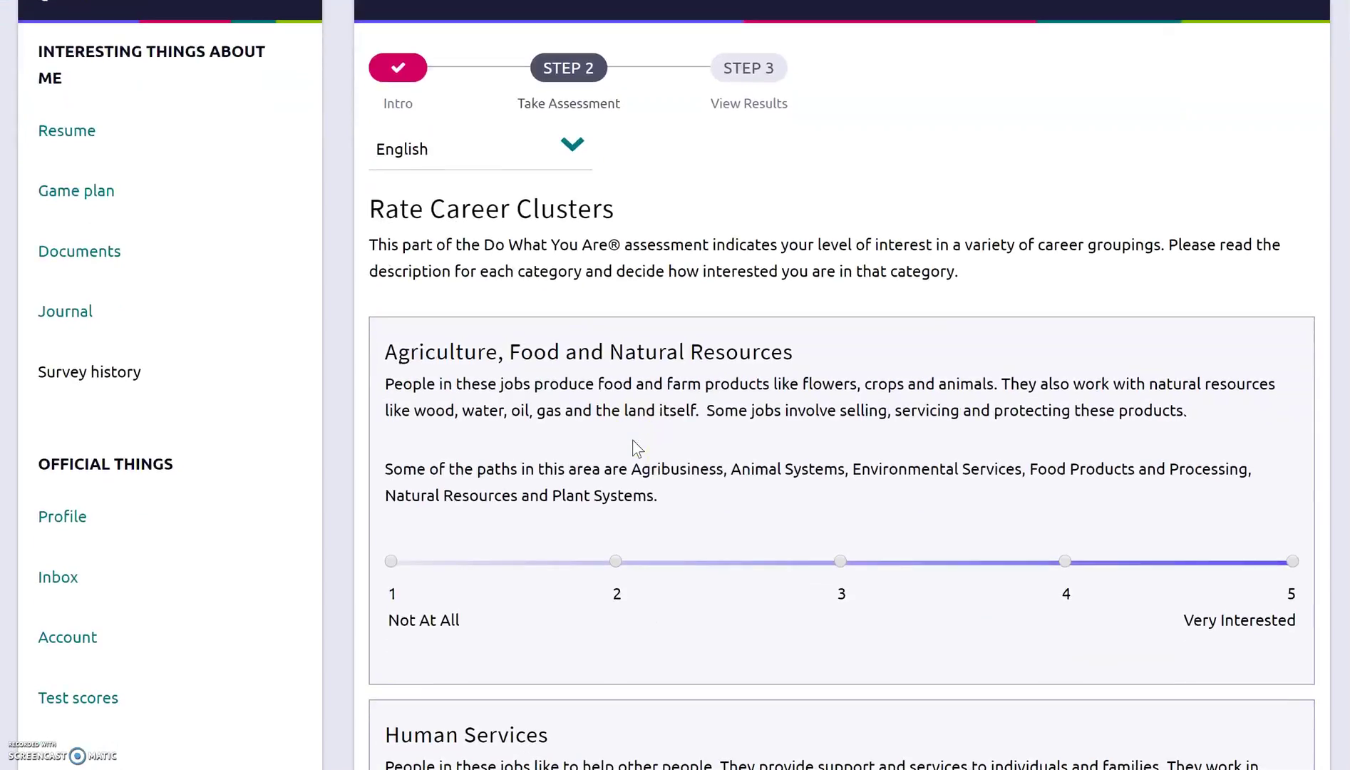
pyautogui.scroll(-1, 632, 440)
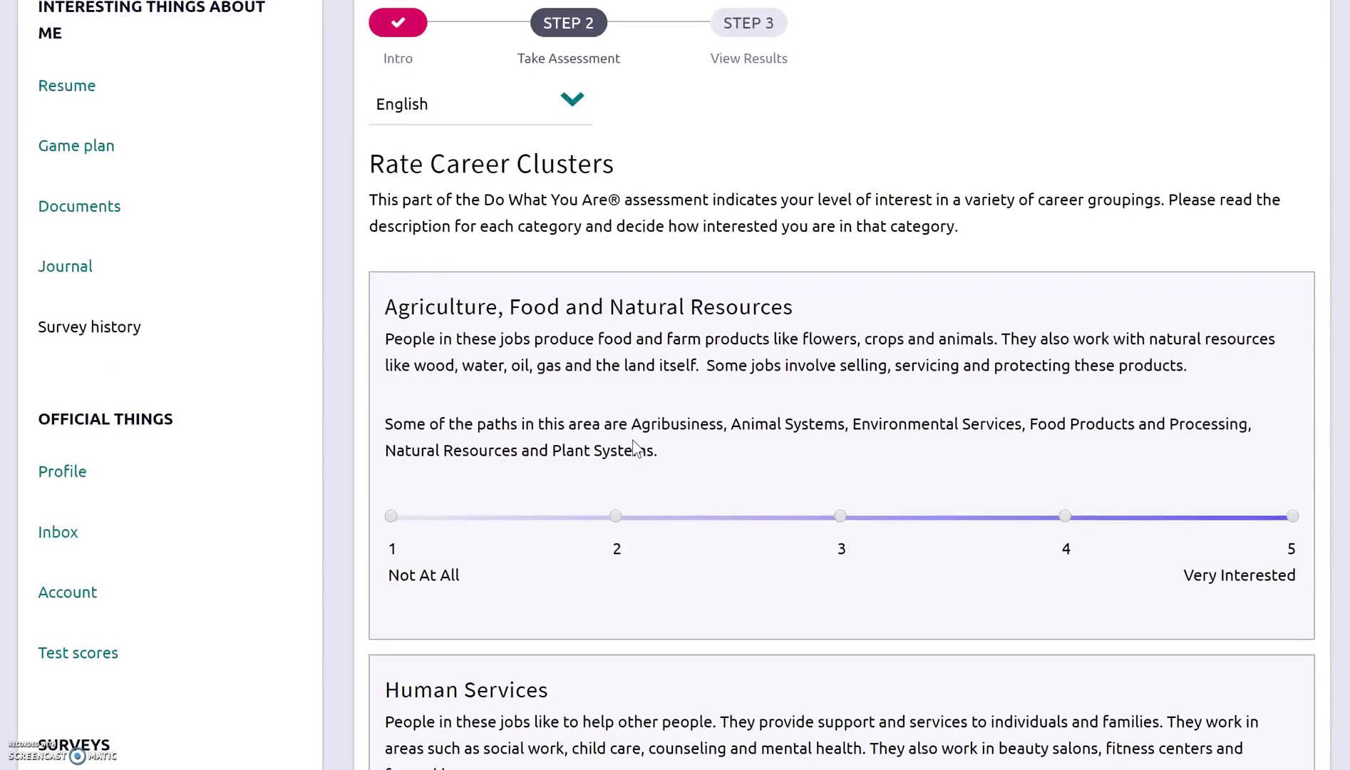
pyautogui.scroll(-5, 633, 447)
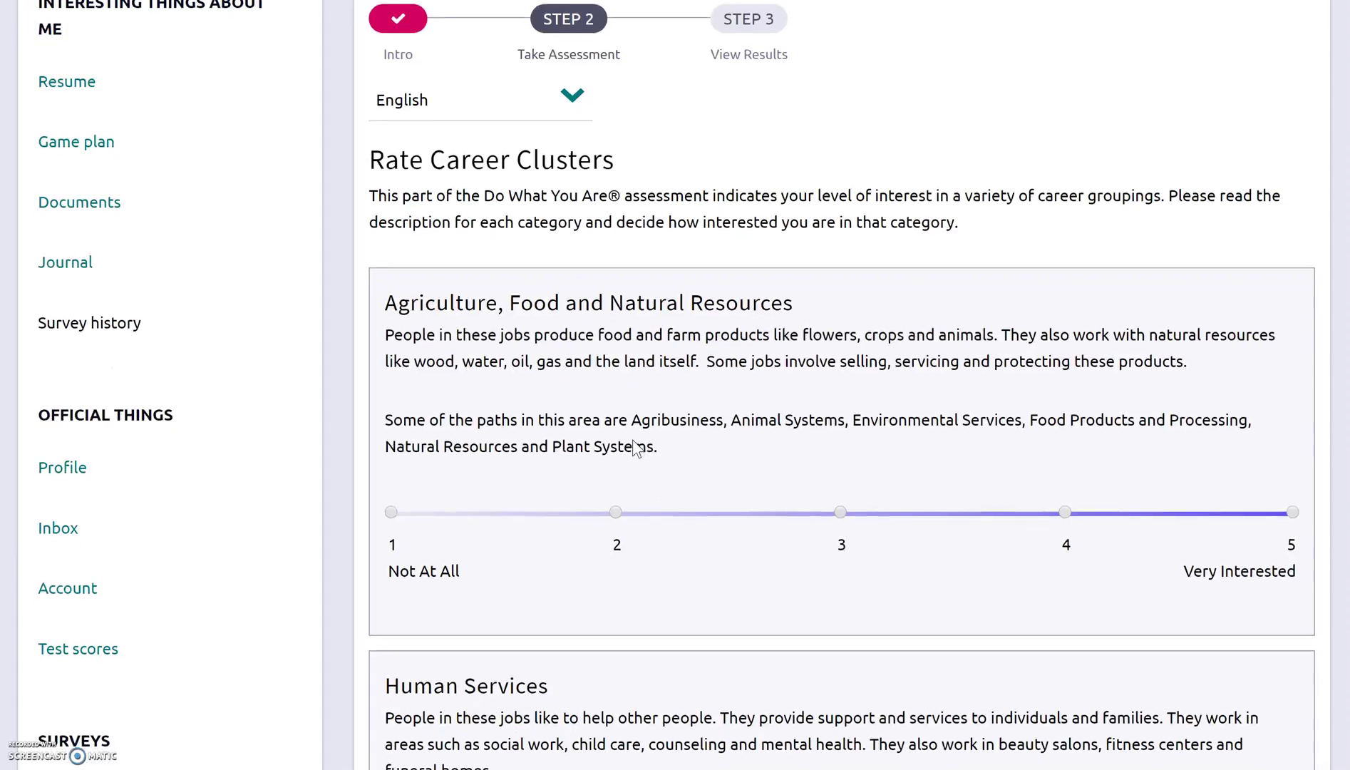
pyautogui.scroll(-12, 632, 442)
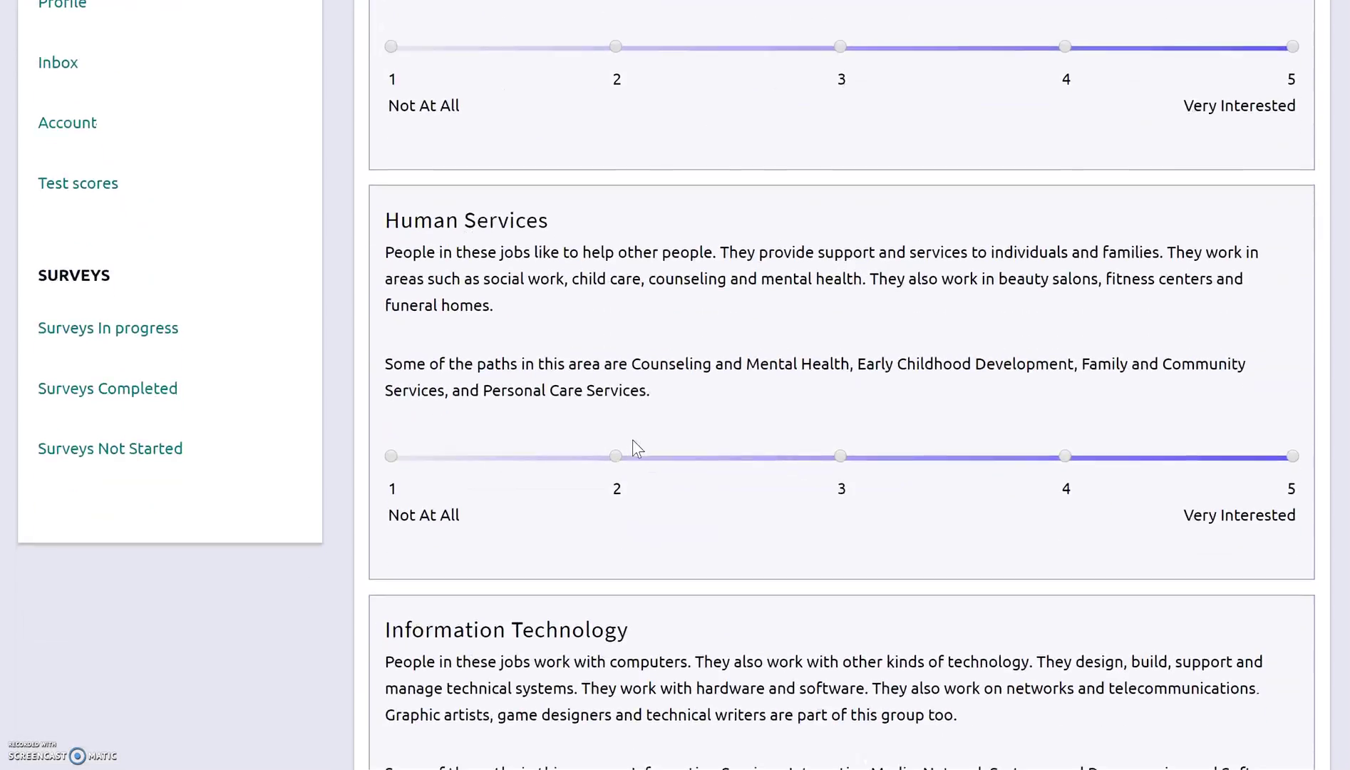
pyautogui.scroll(-7, 632, 441)
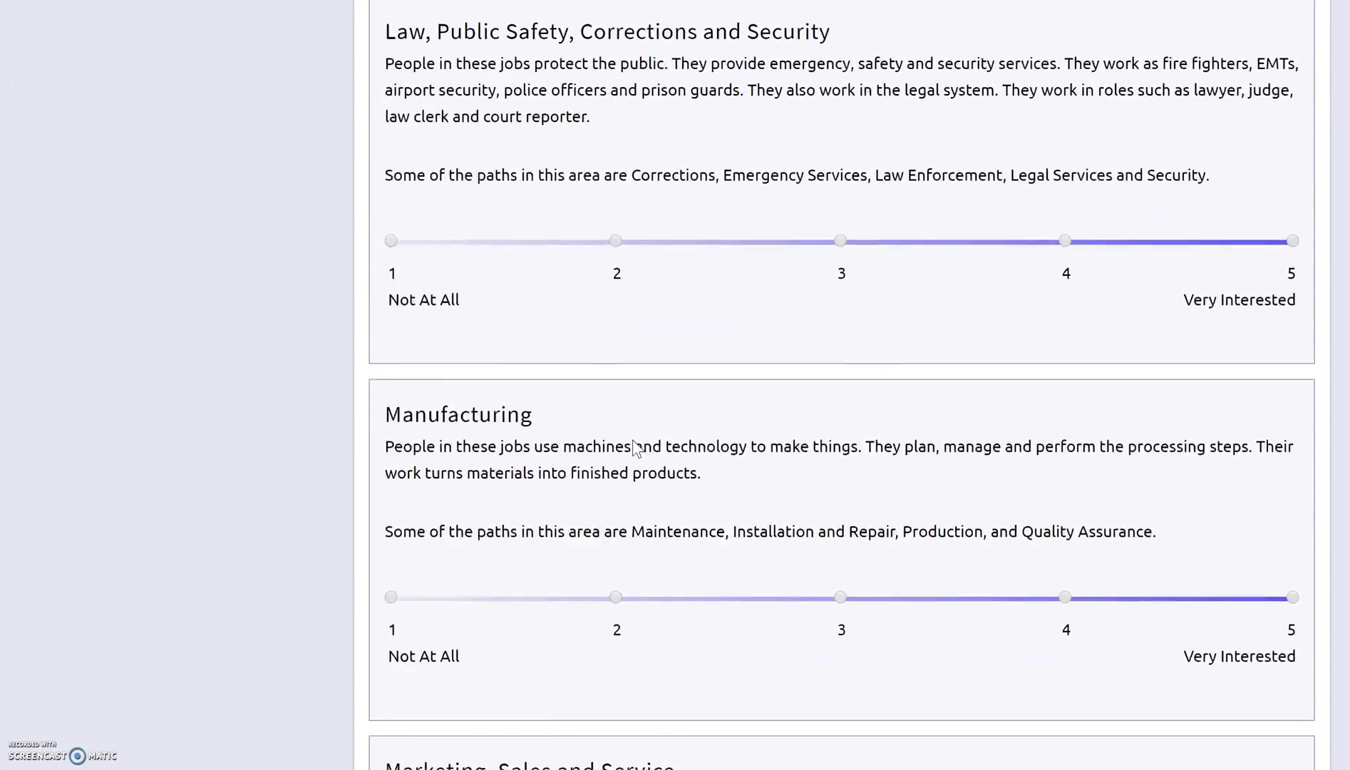
pyautogui.scroll(-2, 633, 441)
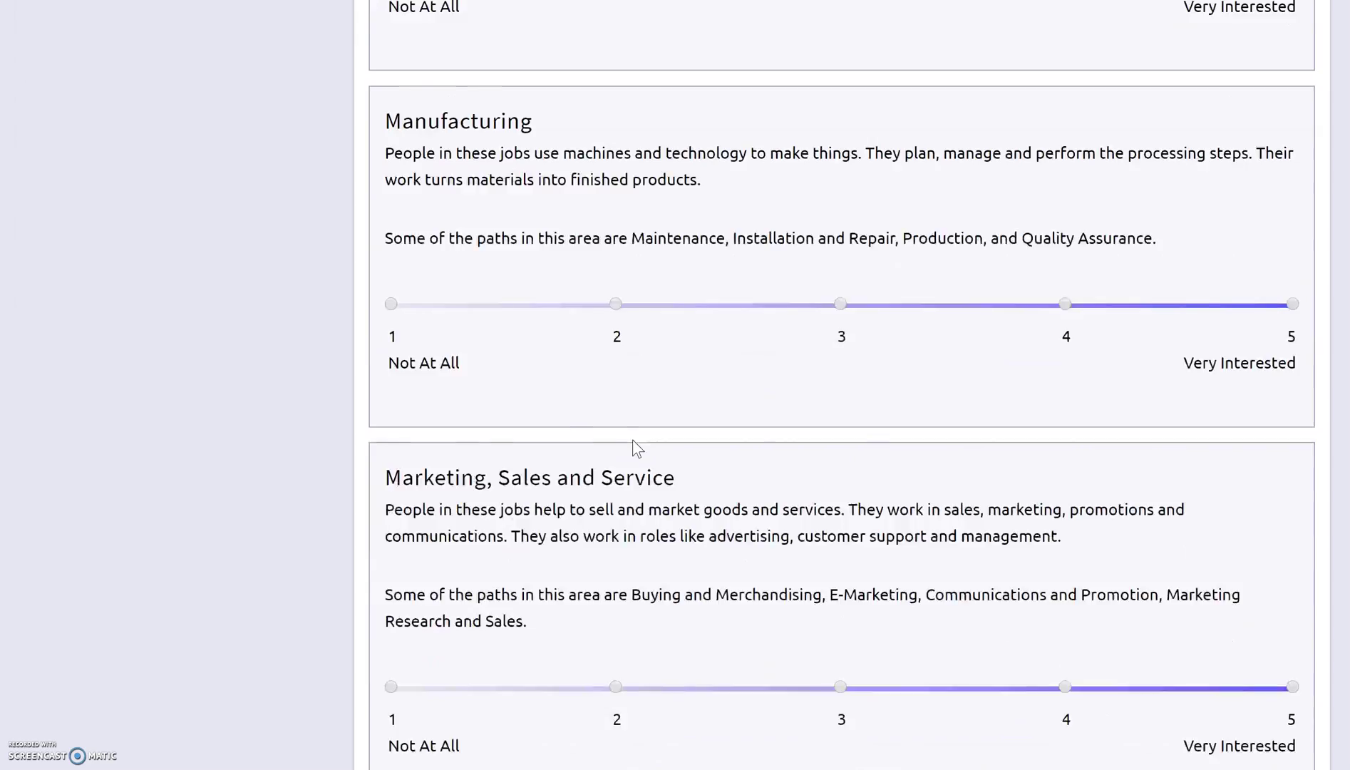
pyautogui.scroll(-2, 633, 439)
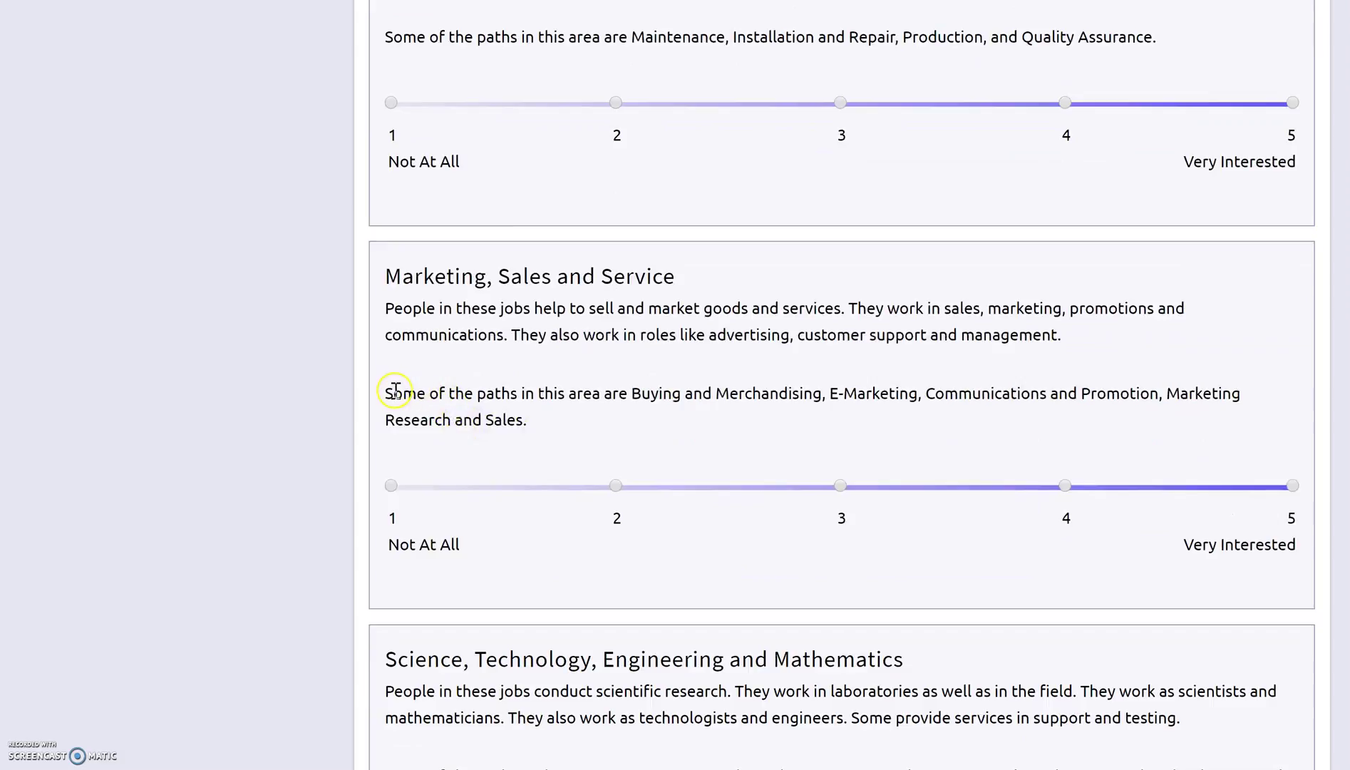
pyautogui.moveTo(384, 393); pyautogui.dragTo(543, 420)
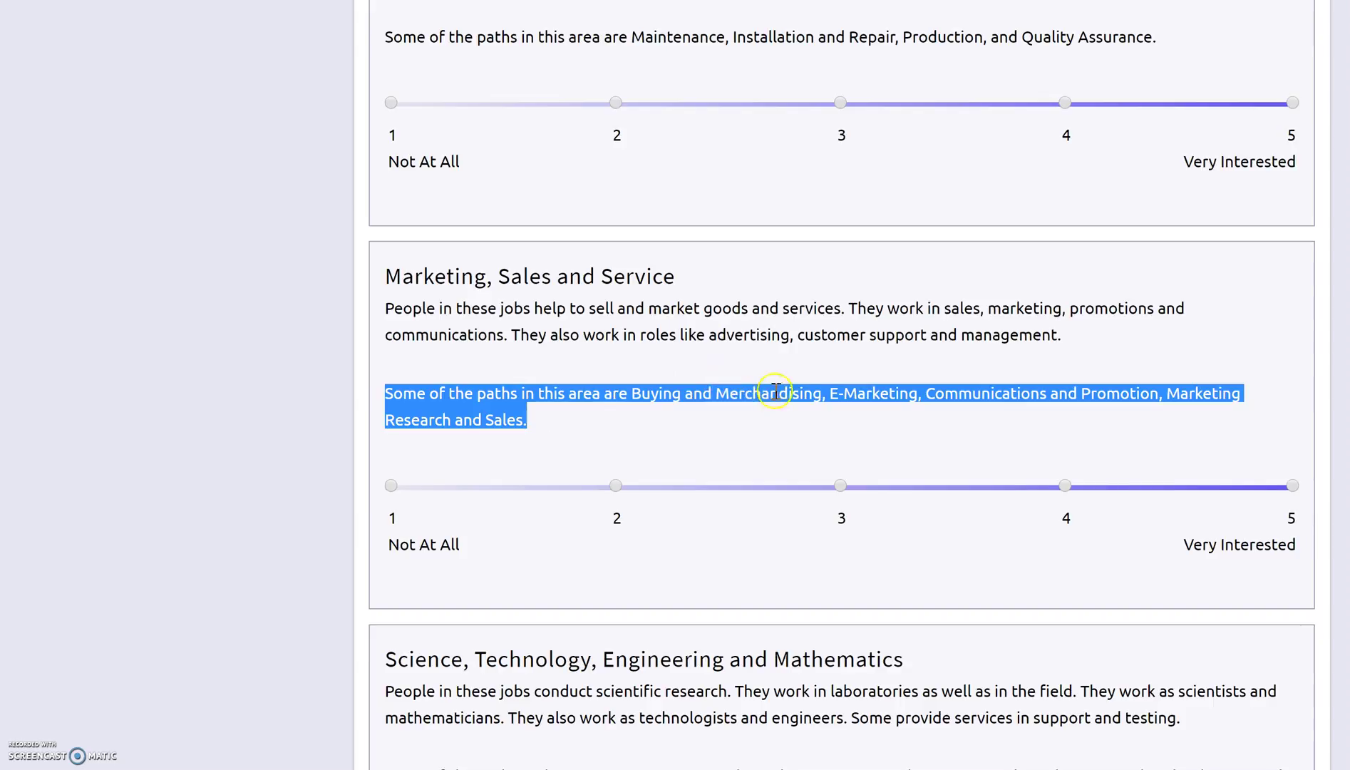
pyautogui.click(956, 391)
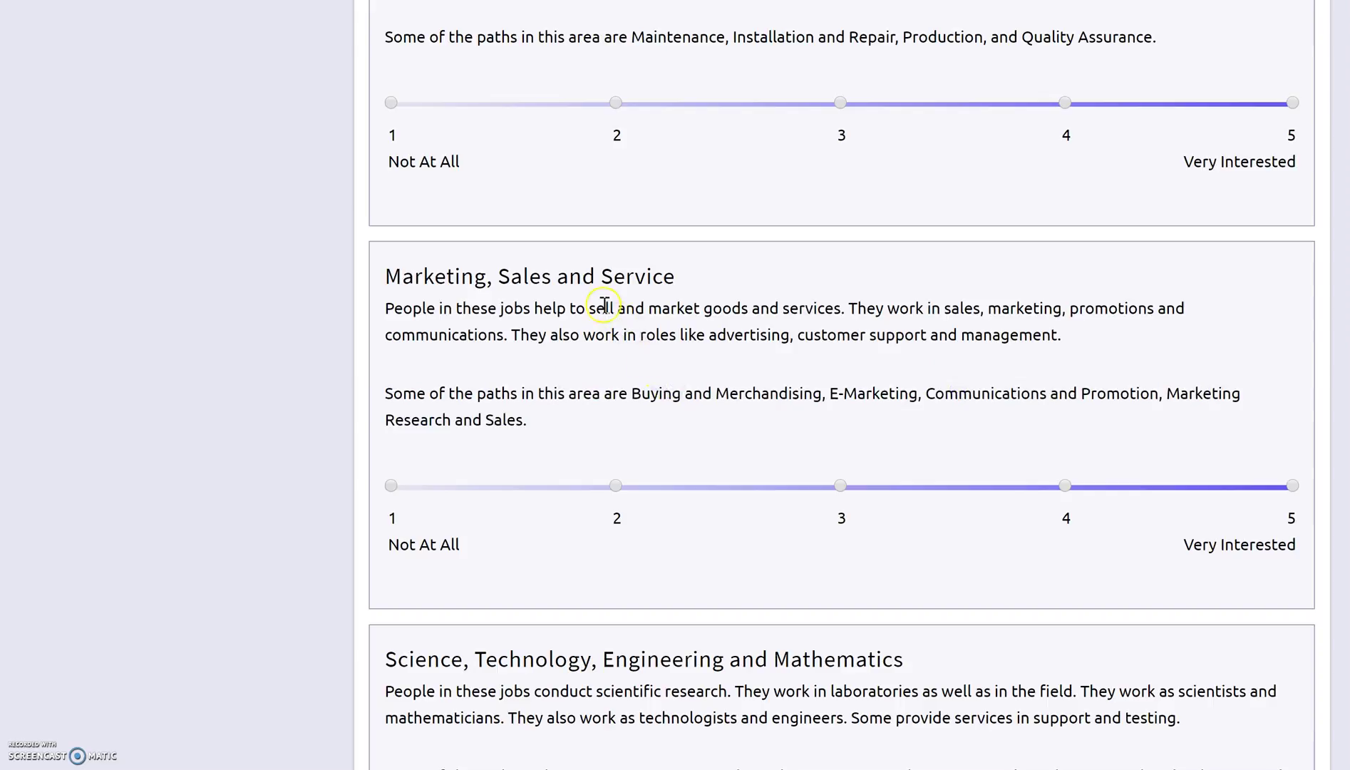
pyautogui.scroll(18, 901, 268)
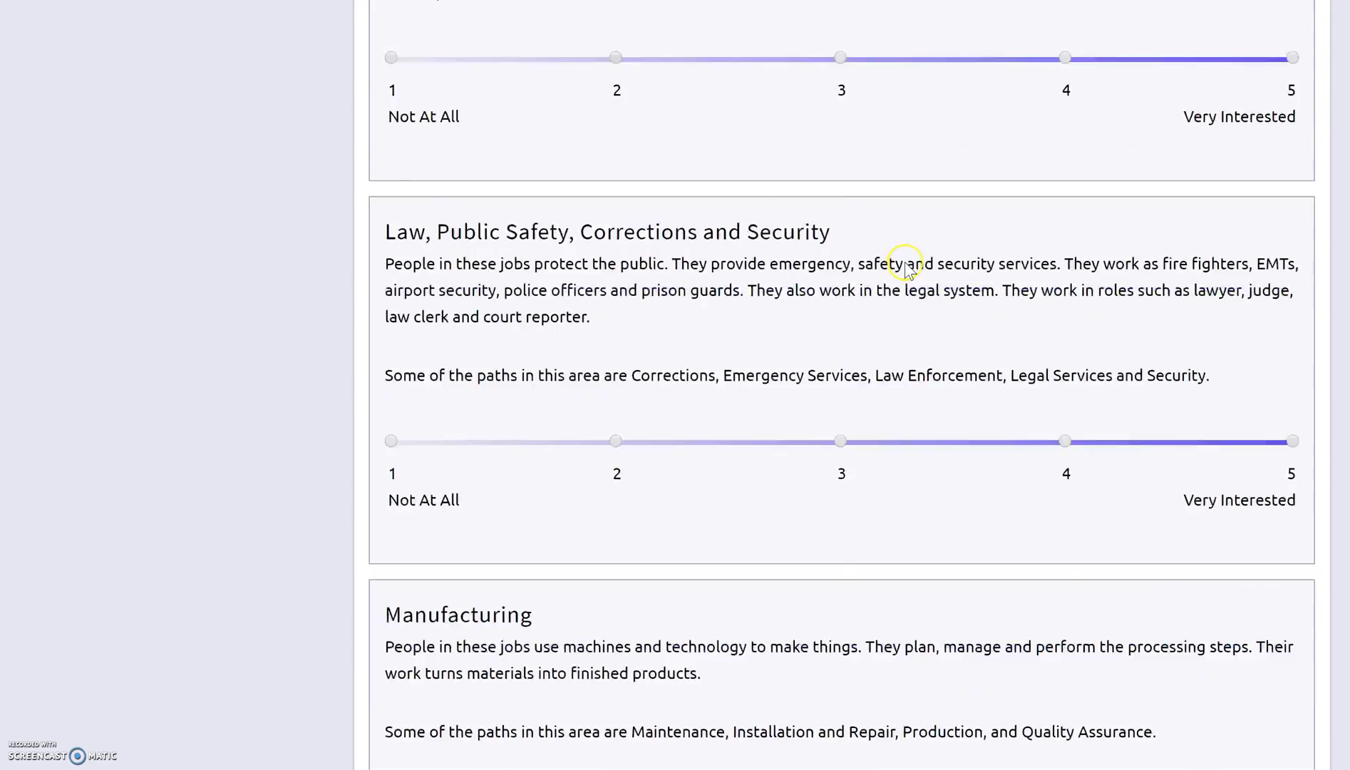
pyautogui.scroll(9, 904, 267)
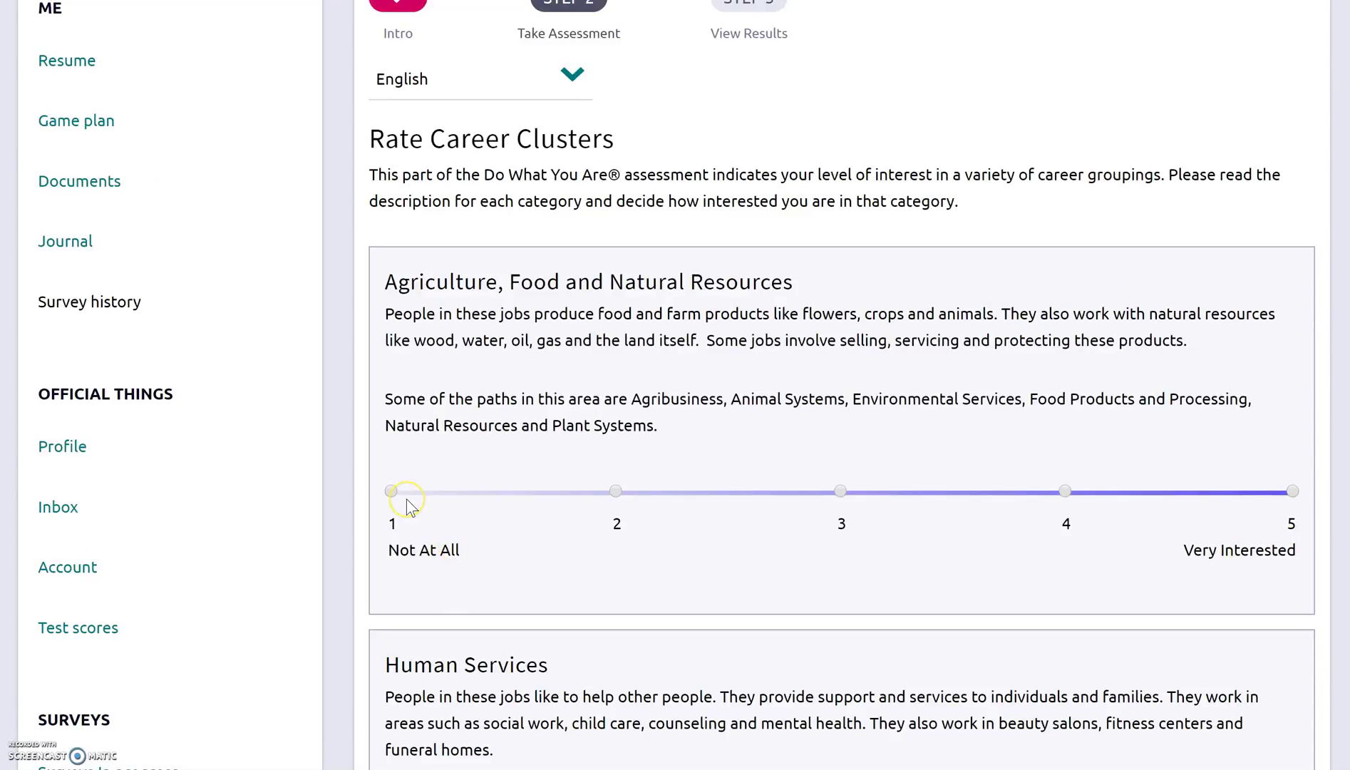
# Step: Rate interest in Agriculture, Food and Natural Resources as 3 and in Human Services as 5
pyautogui.scroll(-1, 753, 394)
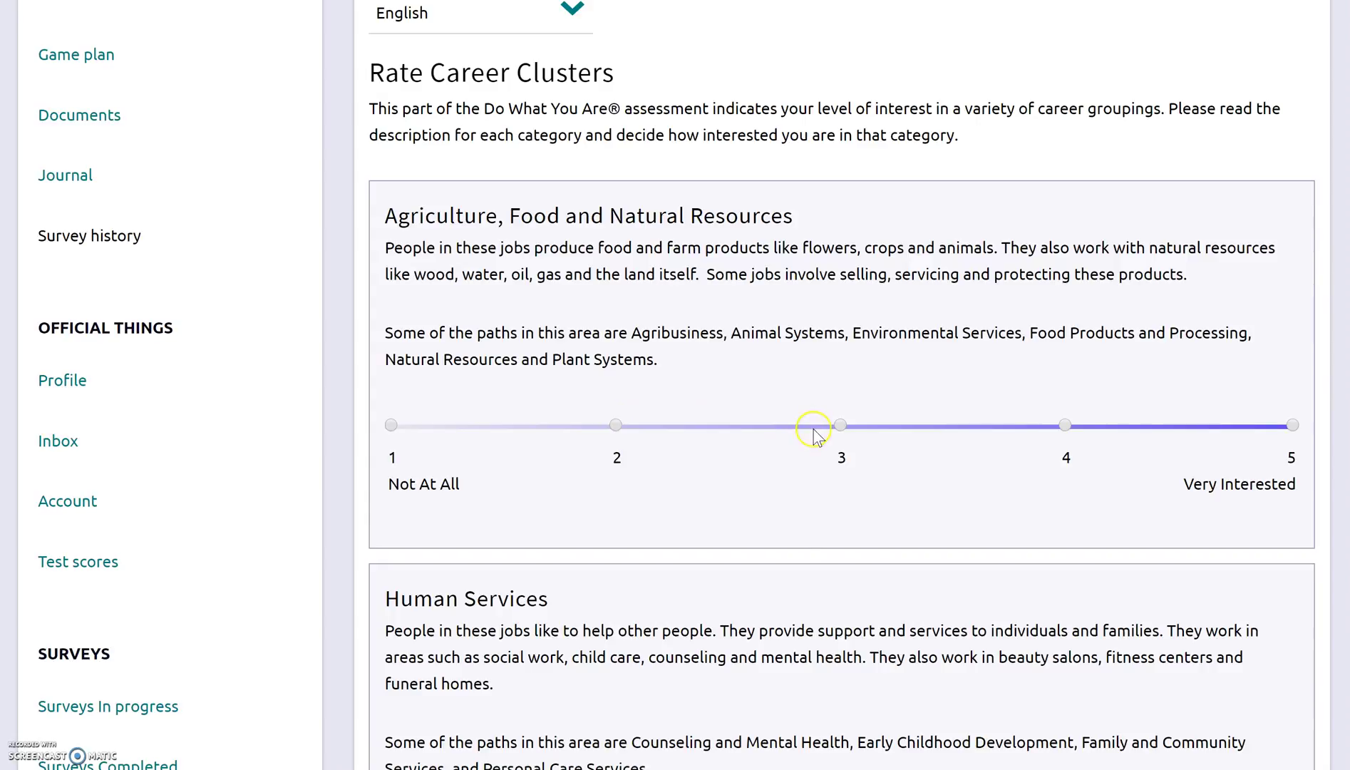
pyautogui.click(841, 426)
pyautogui.scroll(-1, 848, 492)
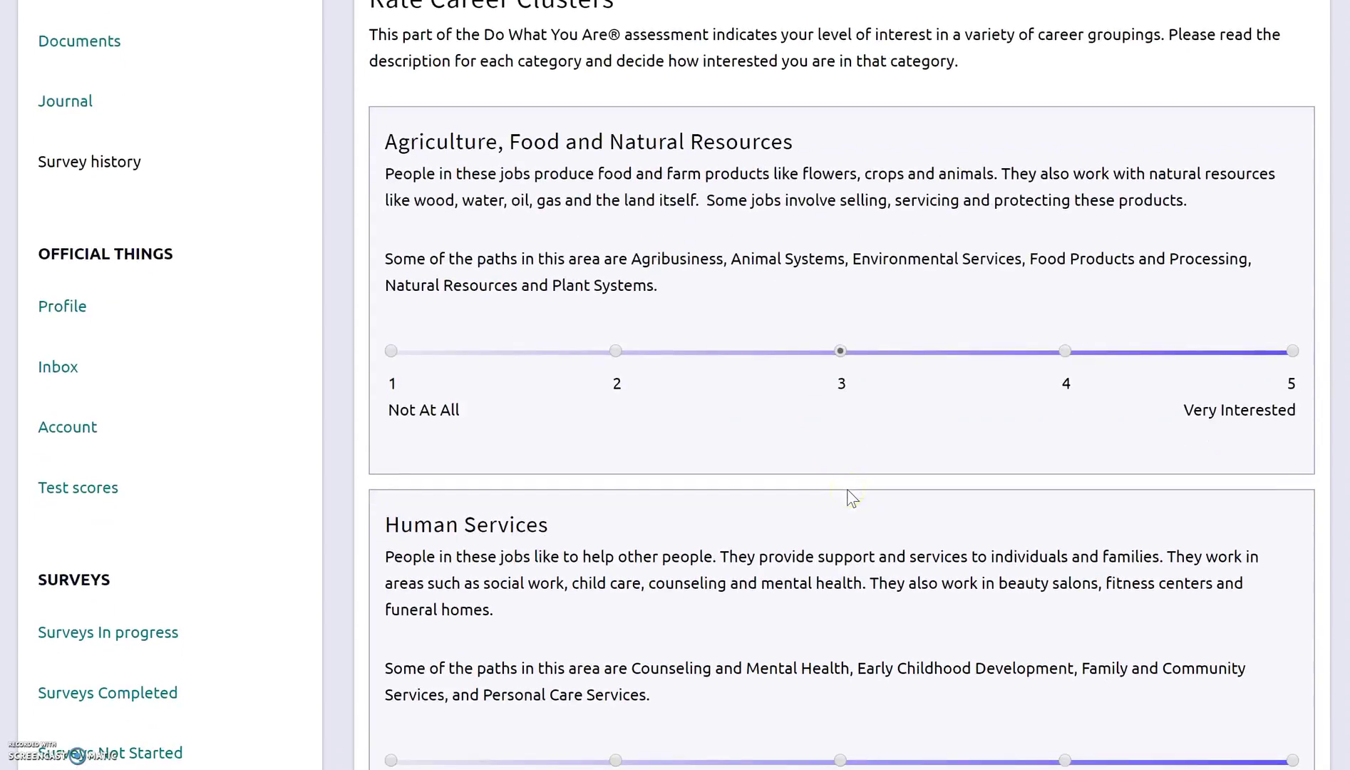
pyautogui.scroll(-2, 847, 365)
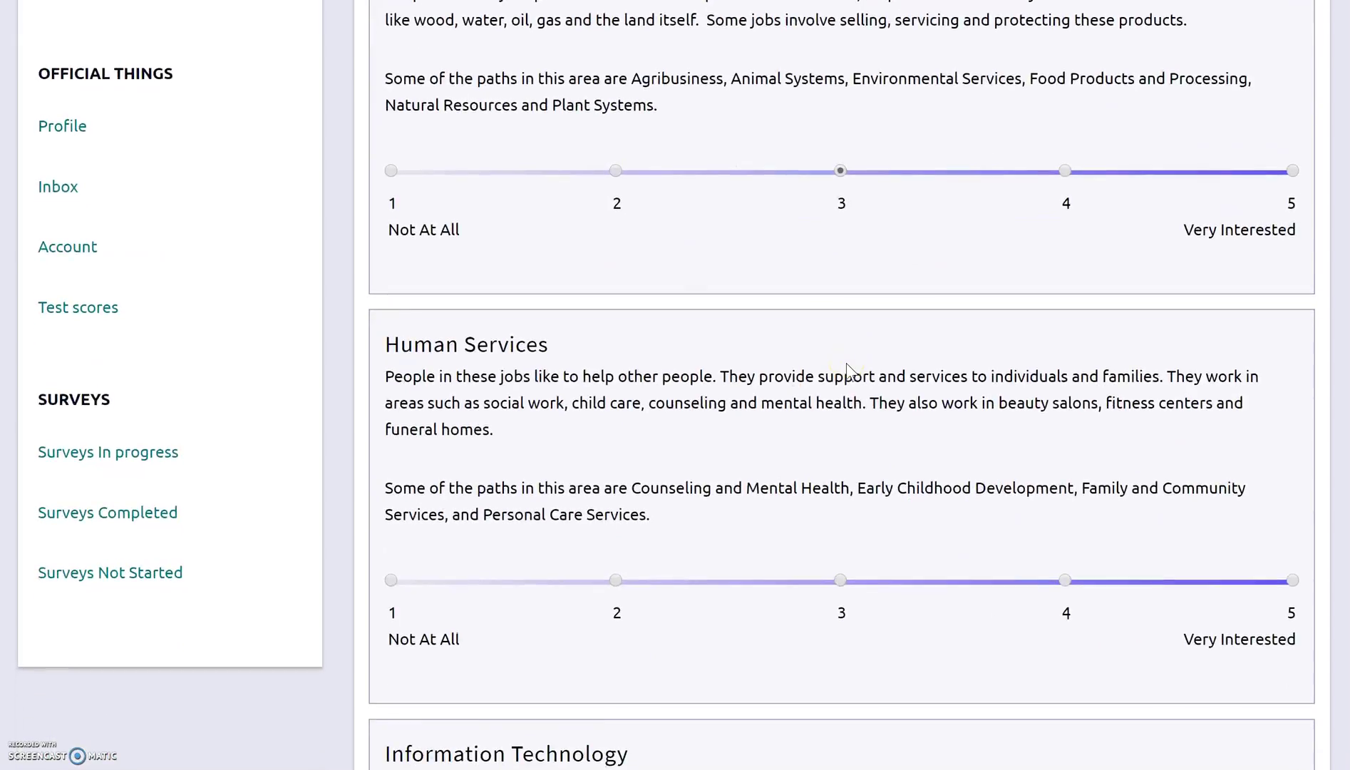
pyautogui.scroll(-2, 846, 365)
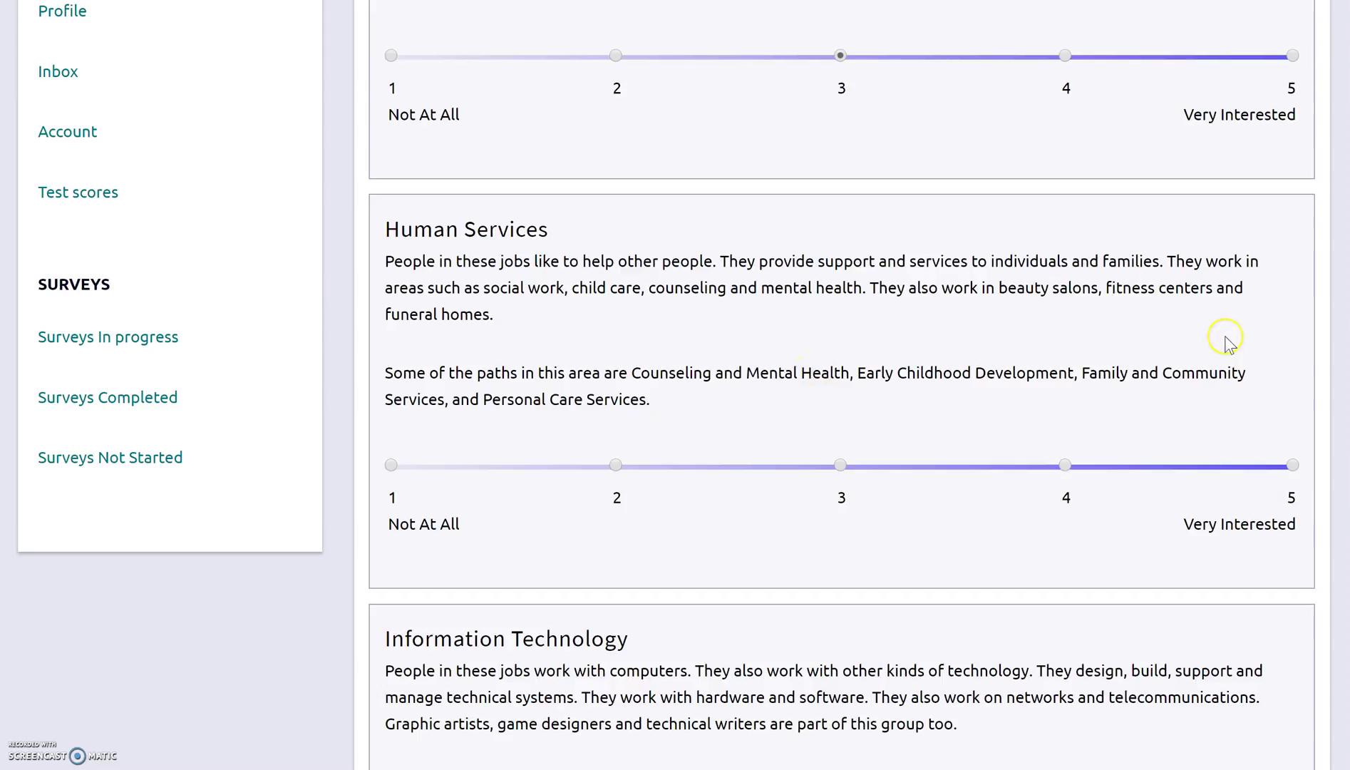
pyautogui.click(1291, 466)
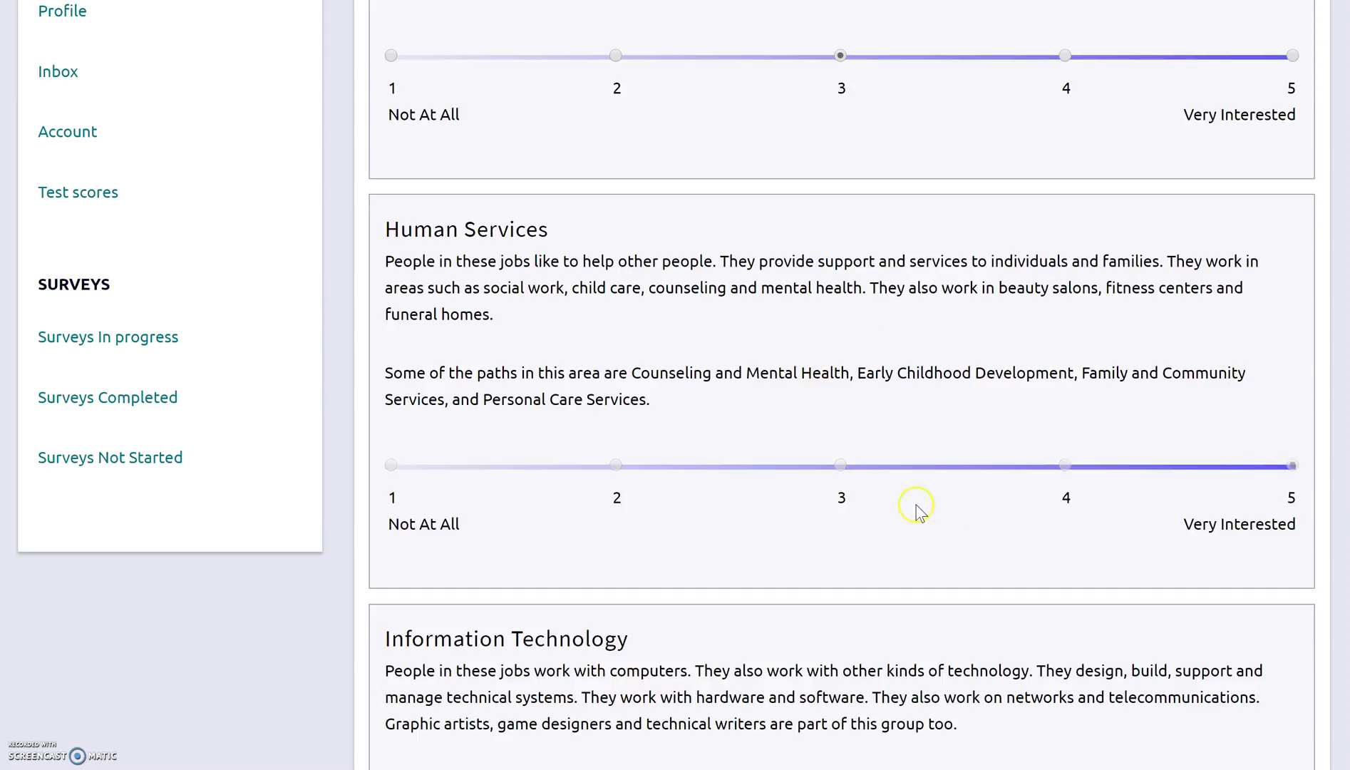